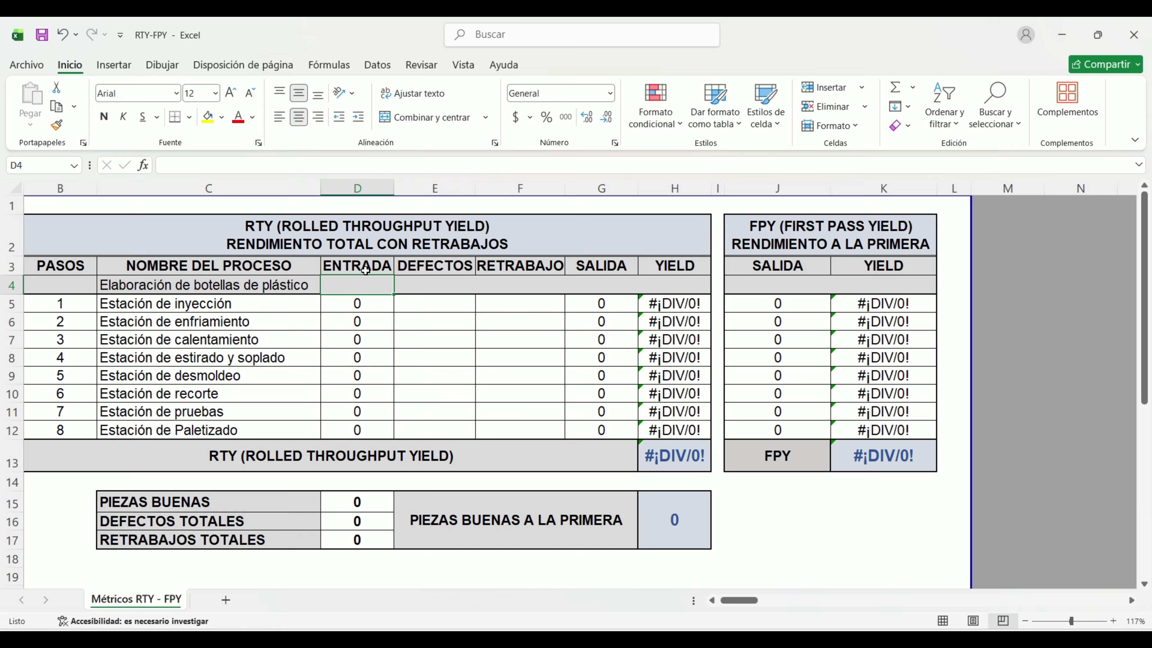
Enter 1000 as the initial ENTRADA for the bottle process, with 35 defects and 20 reworks for Estación de inyección.
{"action": "type", "text": "1000"}
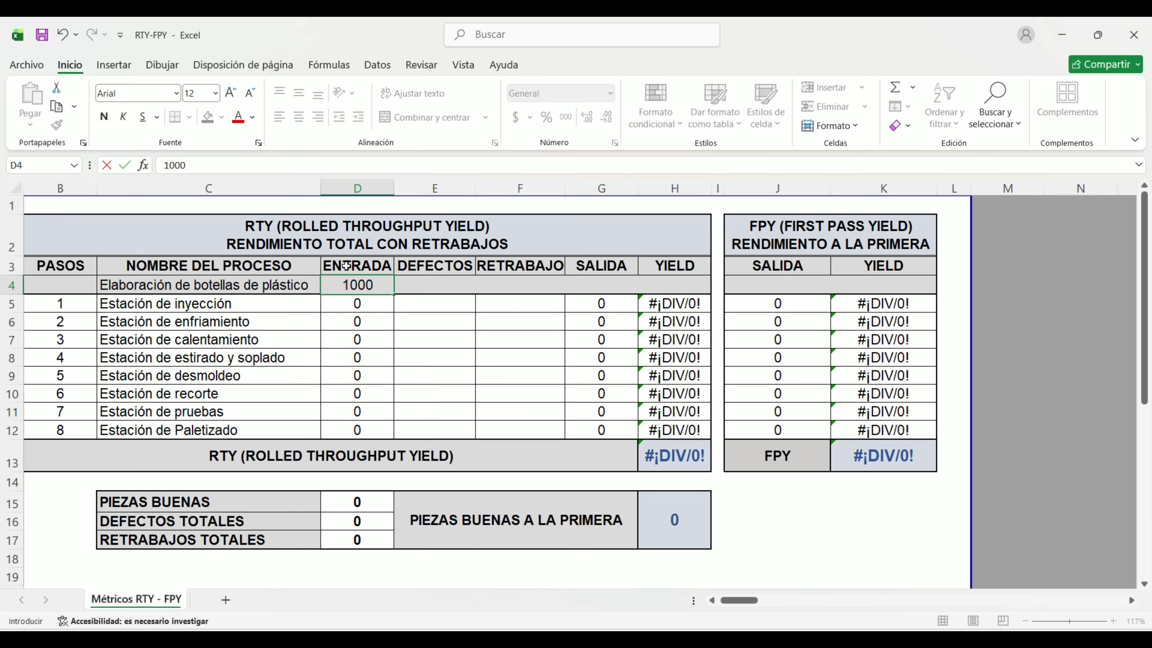
{"action": "key", "text": "Return"}
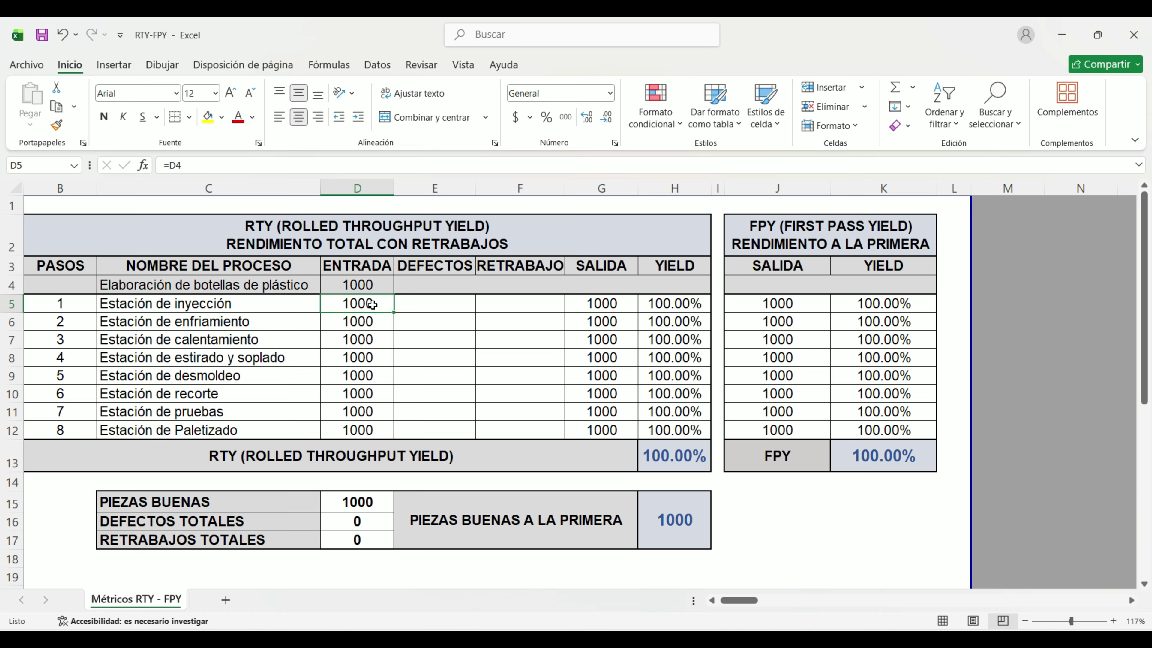
{"action": "key", "text": "Right"}
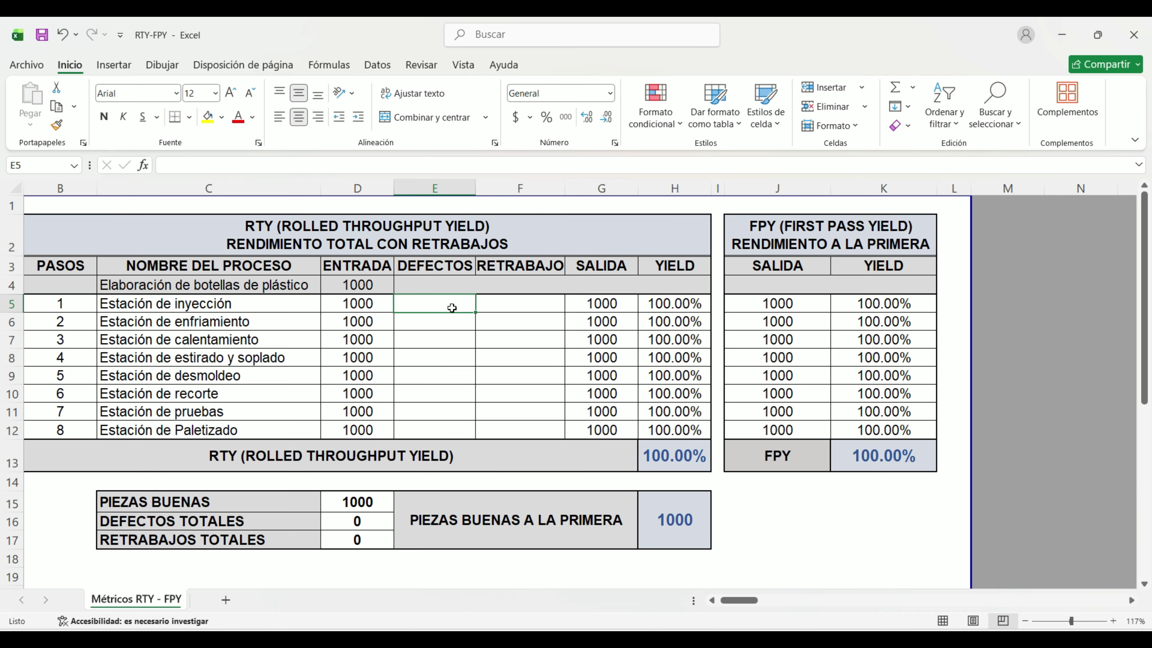
{"action": "type", "text": "35"}
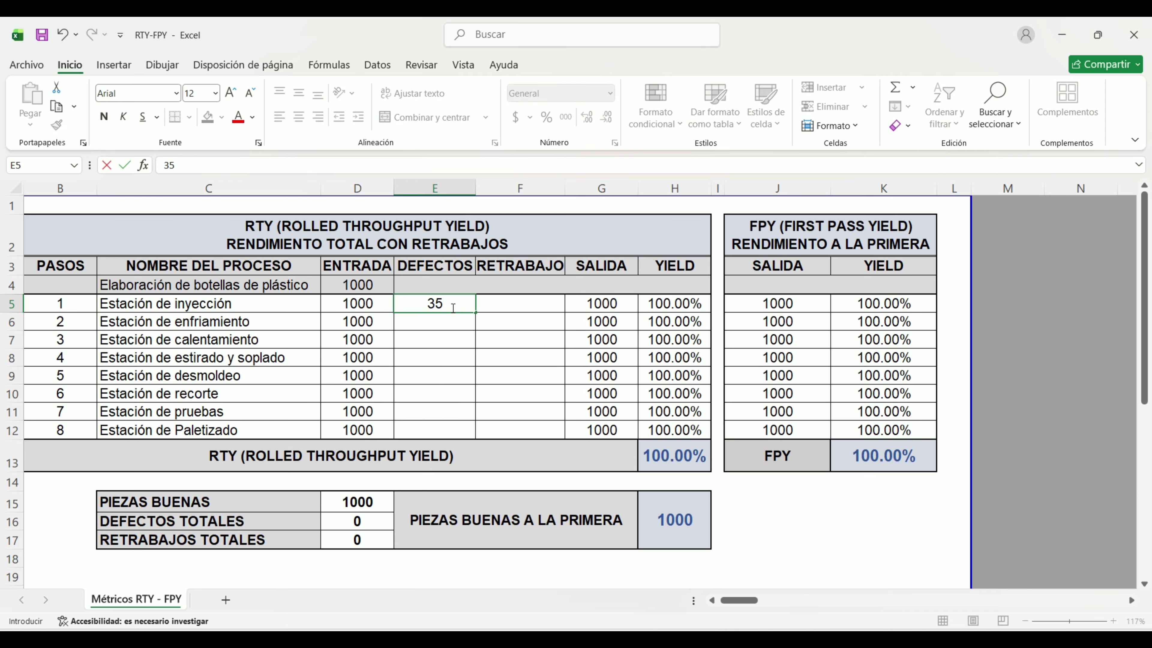
{"action": "key", "text": "Right"}
{"action": "type", "text": "20"}
{"action": "key", "text": "Right"}
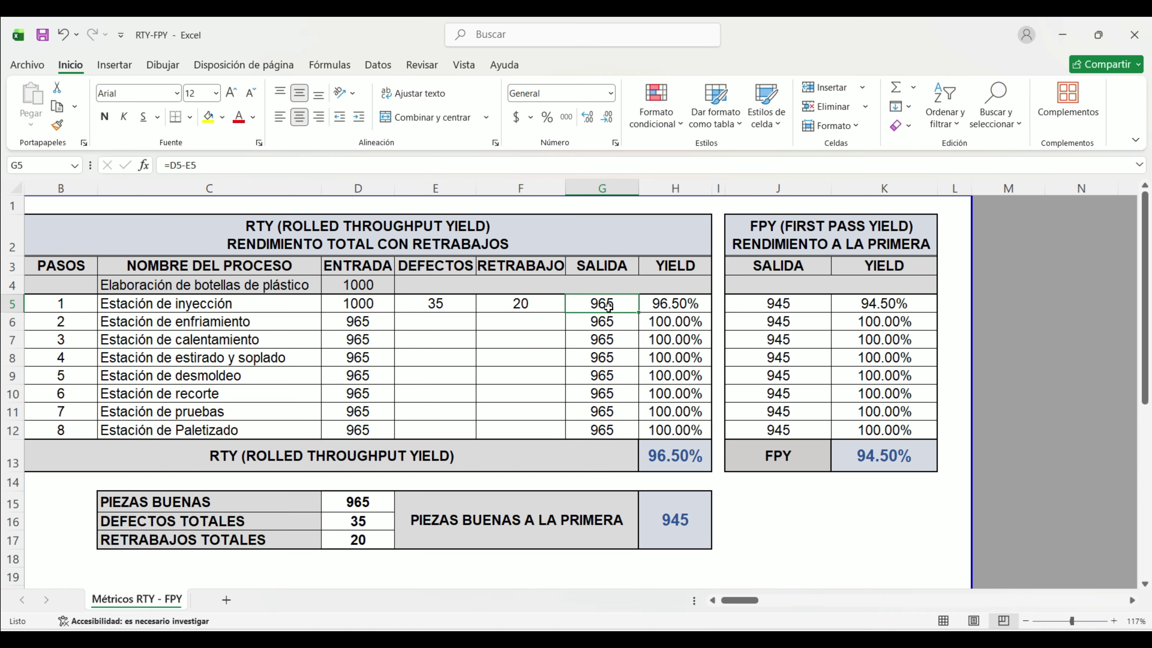
Inspect the Estación de inyección formulas for the RTY yield, FPY output and FPY yield, leaving them as they are.
{"action": "double_click", "coordinate": [650, 304]}
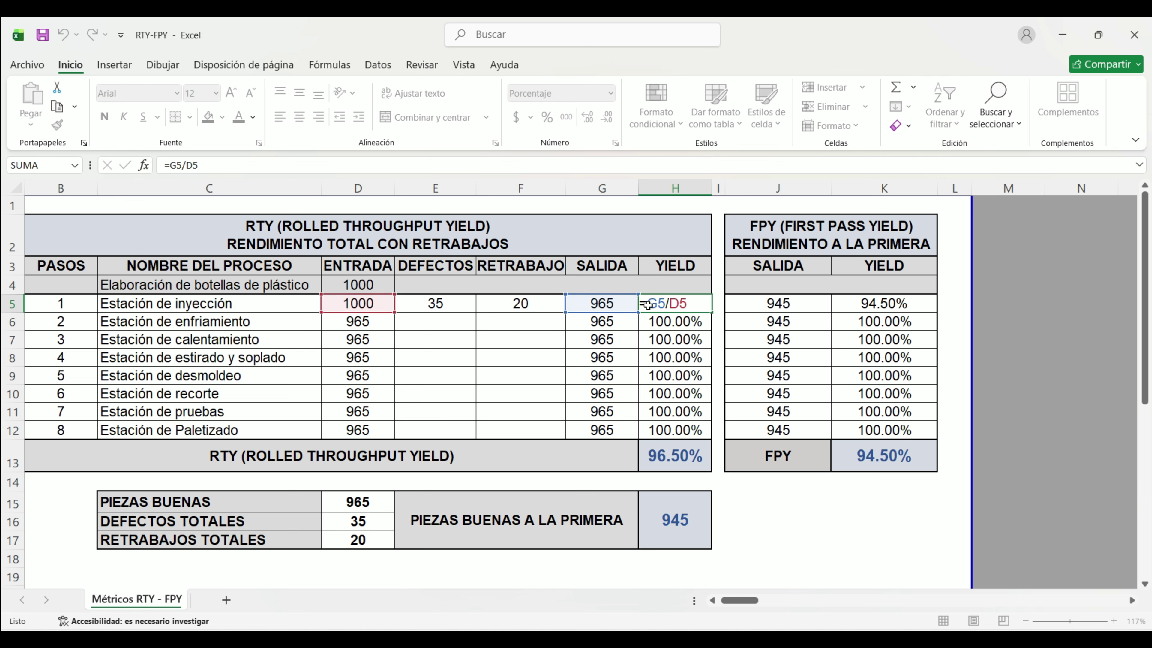
{"action": "key", "text": "Return"}
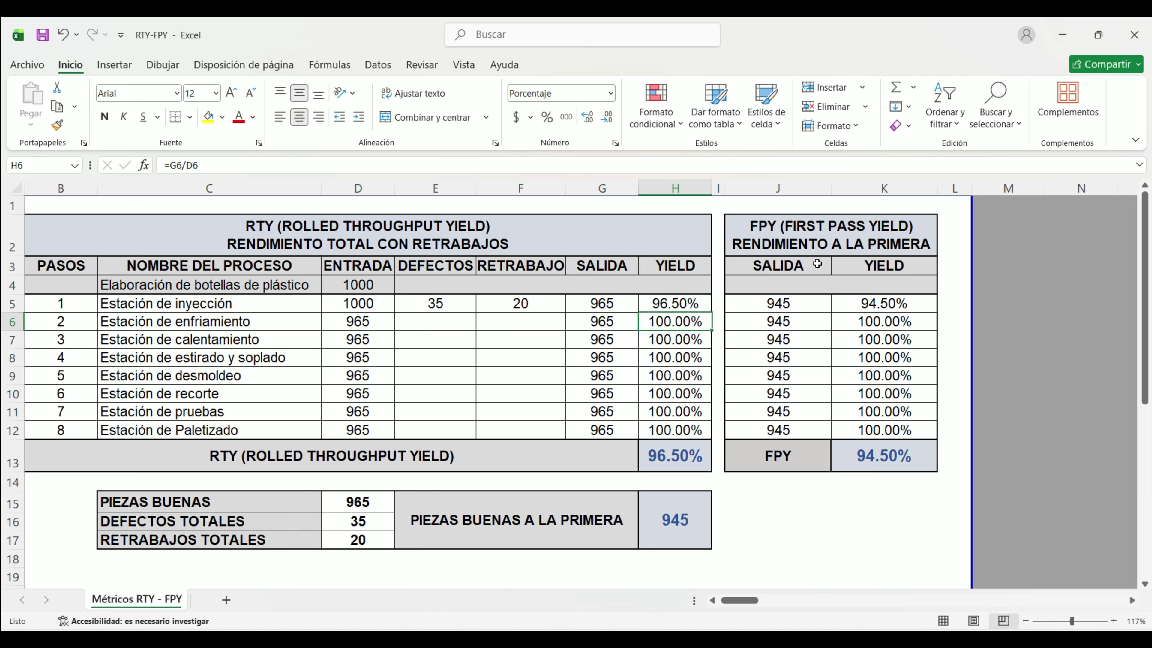
{"action": "double_click", "coordinate": [787, 303]}
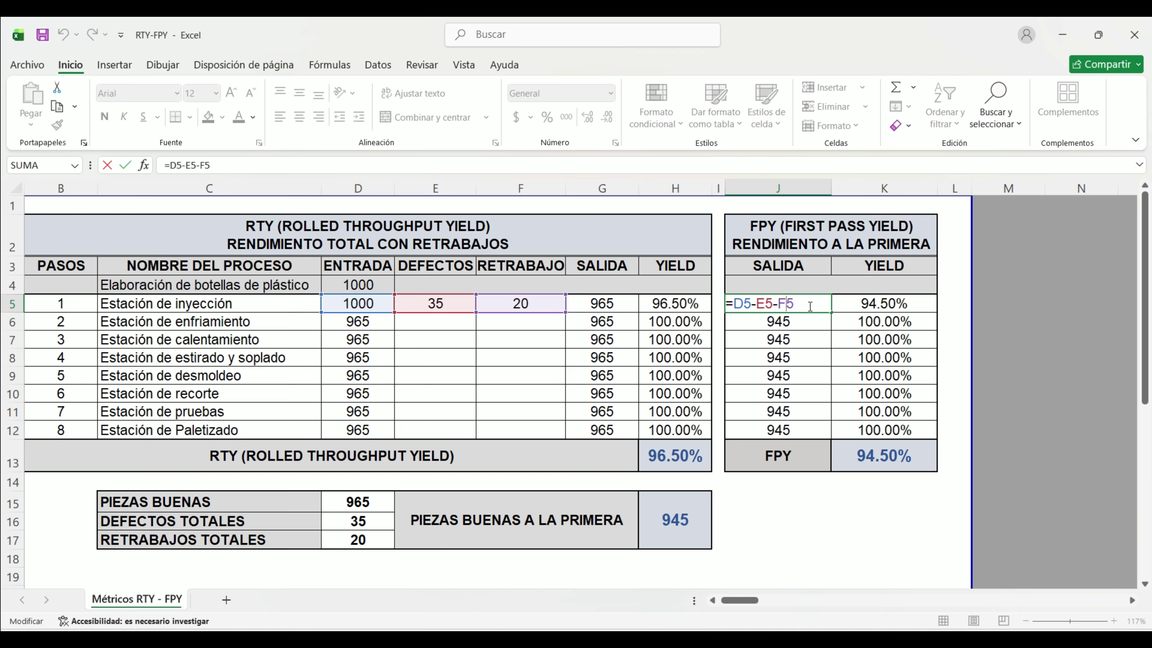
{"action": "key", "text": "Return"}
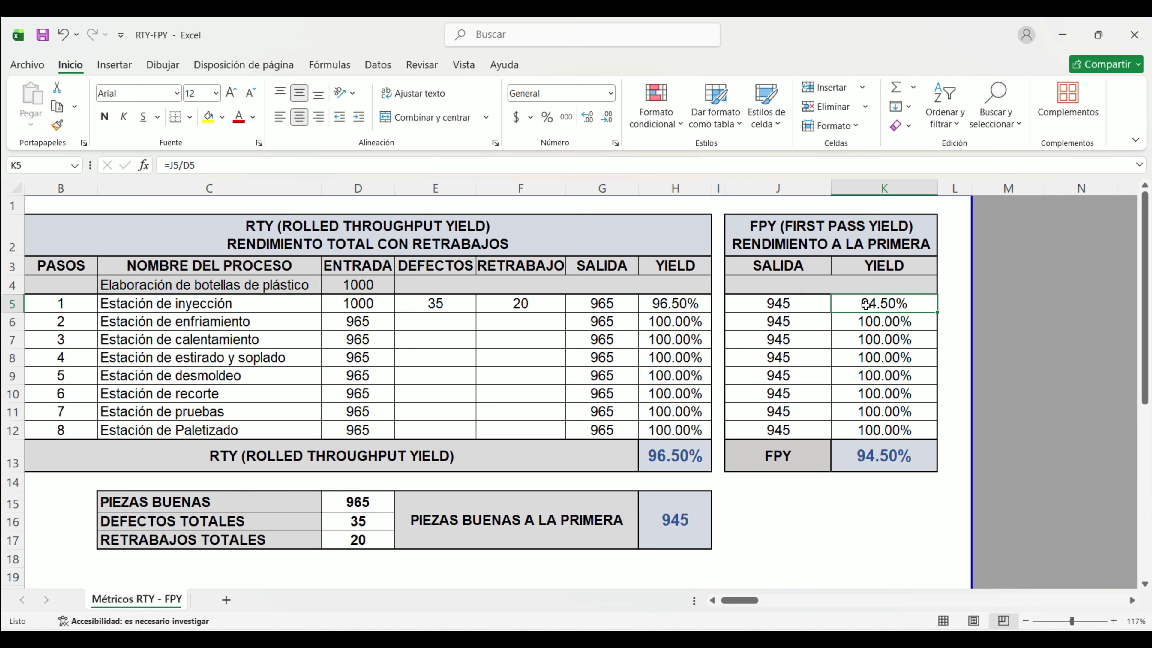
{"action": "double_click", "coordinate": [867, 303]}
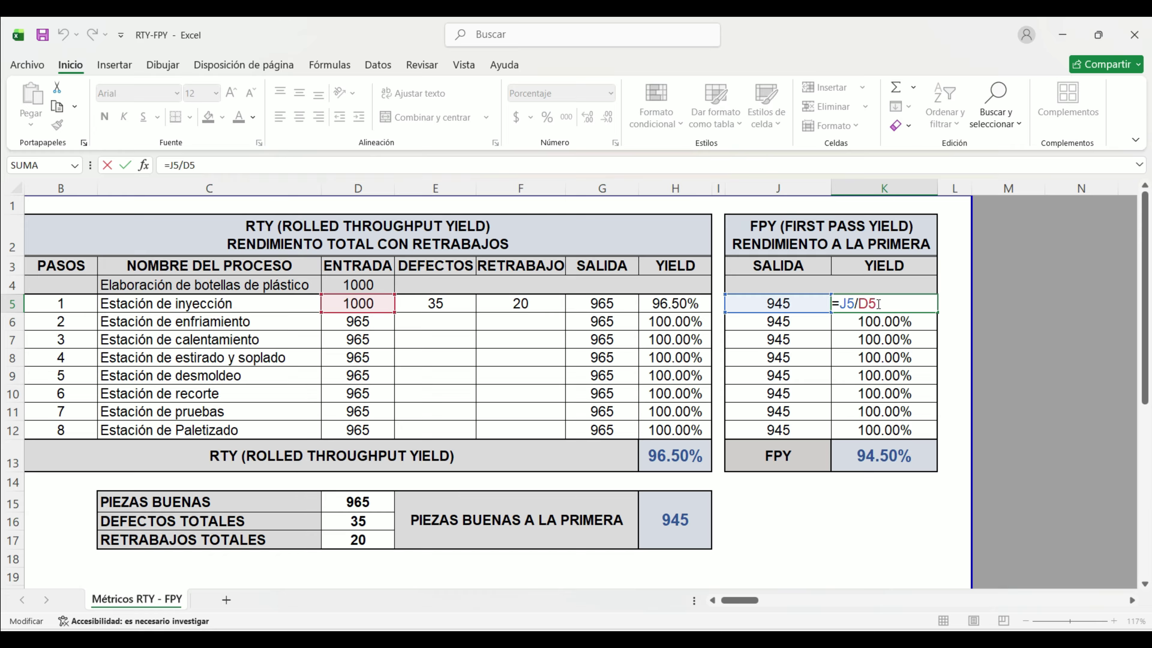
{"action": "key", "text": "Return"}
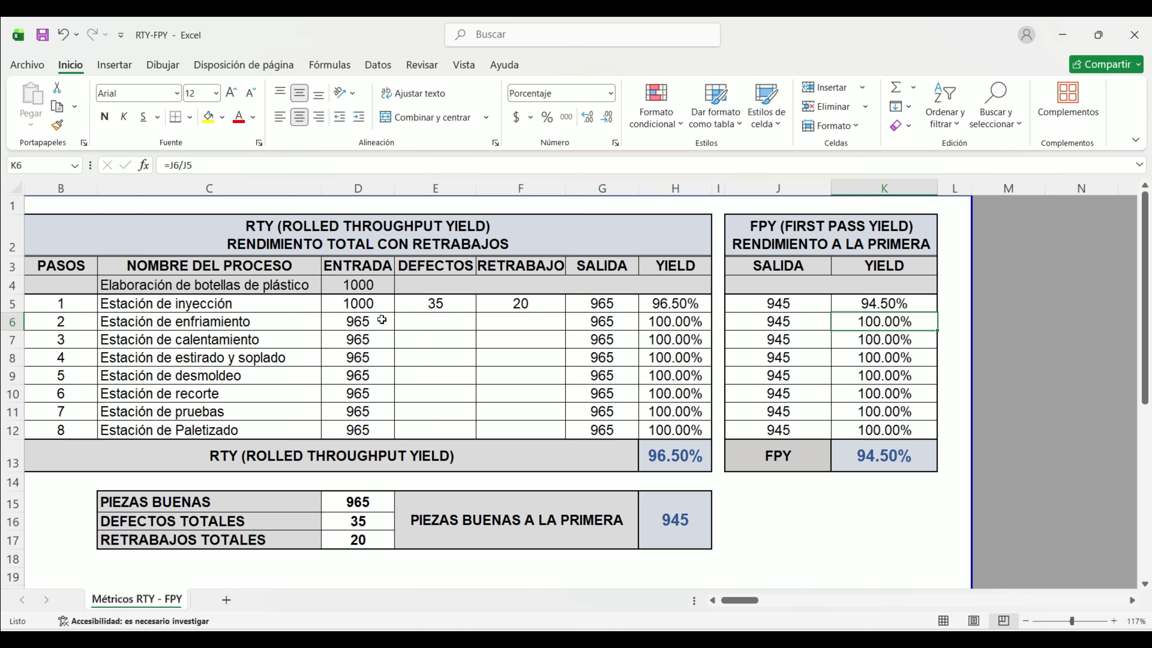
Enter 23 defects and 36 reworks for Estación de enfriamiento.
{"action": "left_click", "coordinate": [403, 324]}
{"action": "type", "text": "23"}
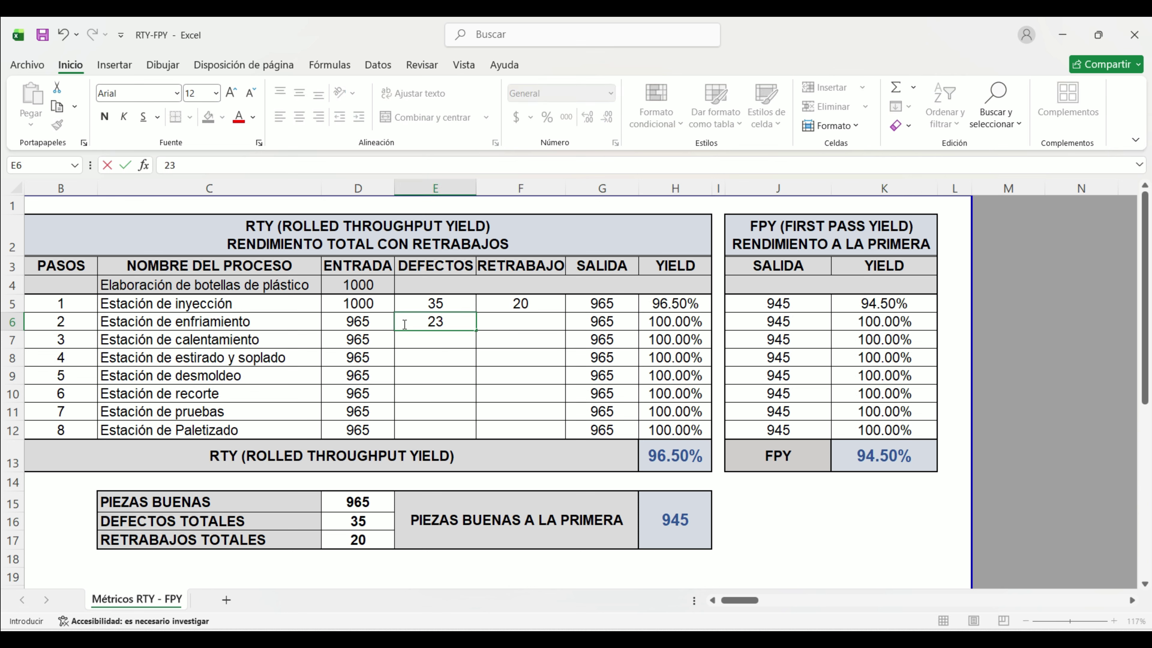
{"action": "key", "text": "Tab"}
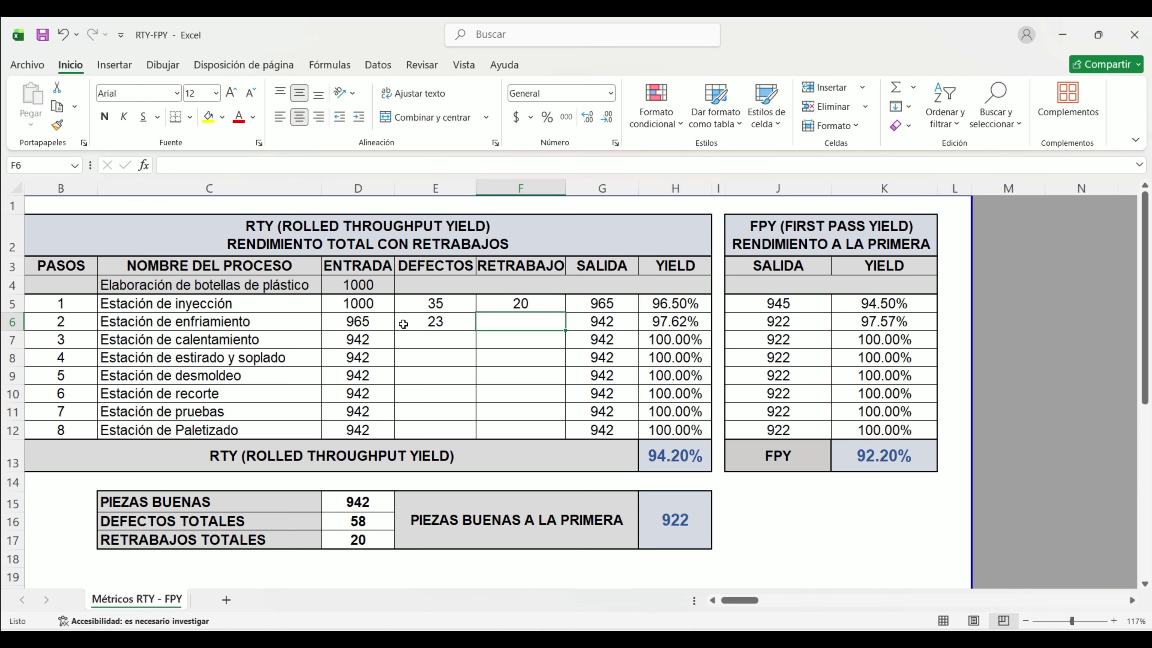
{"action": "type", "text": "36"}
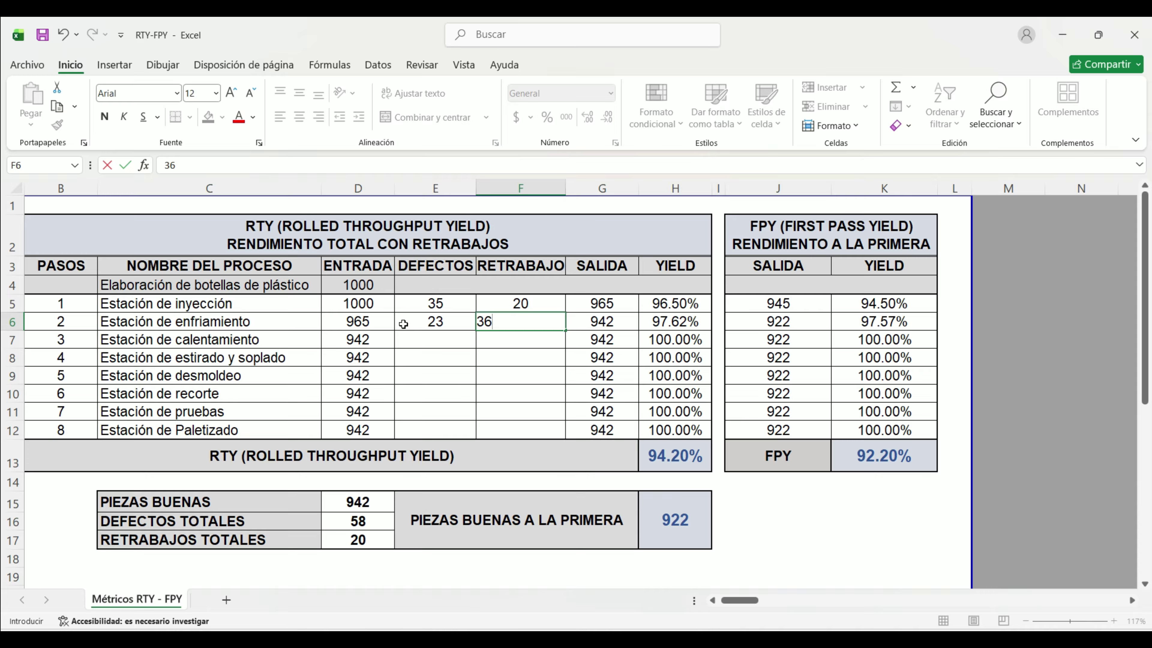
{"action": "key", "text": "Tab"}
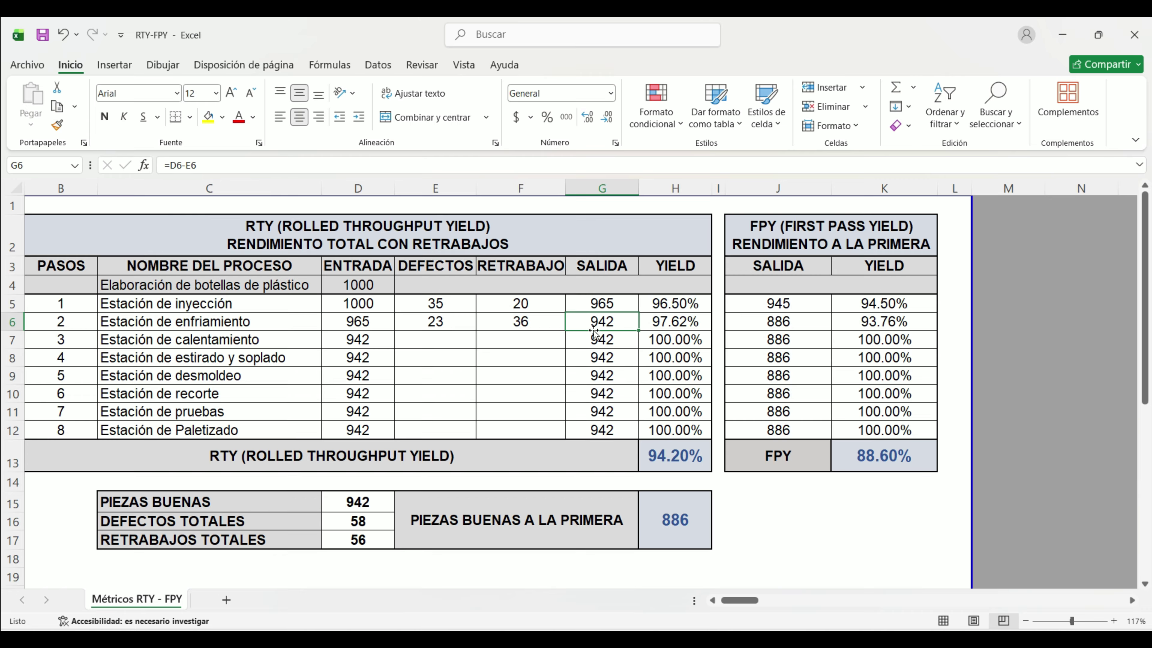
Inspect the RTY output and yield formulas in the Estación de enfriamiento row without changing them.
{"action": "double_click", "coordinate": [620, 320]}
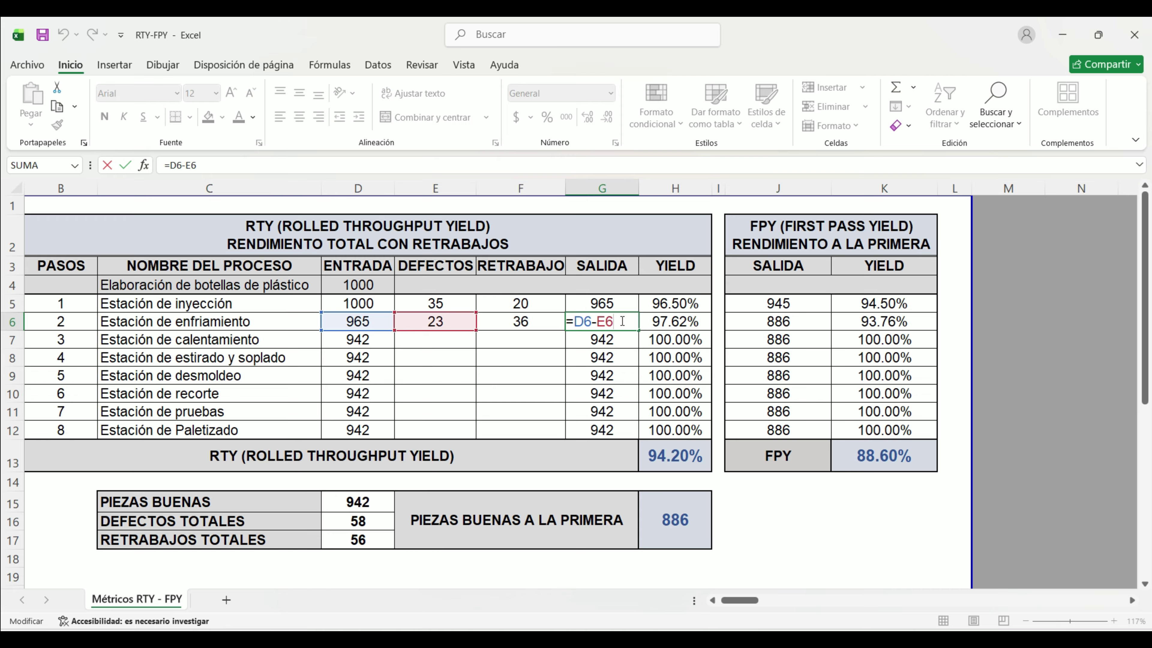
{"action": "key", "text": "Return"}
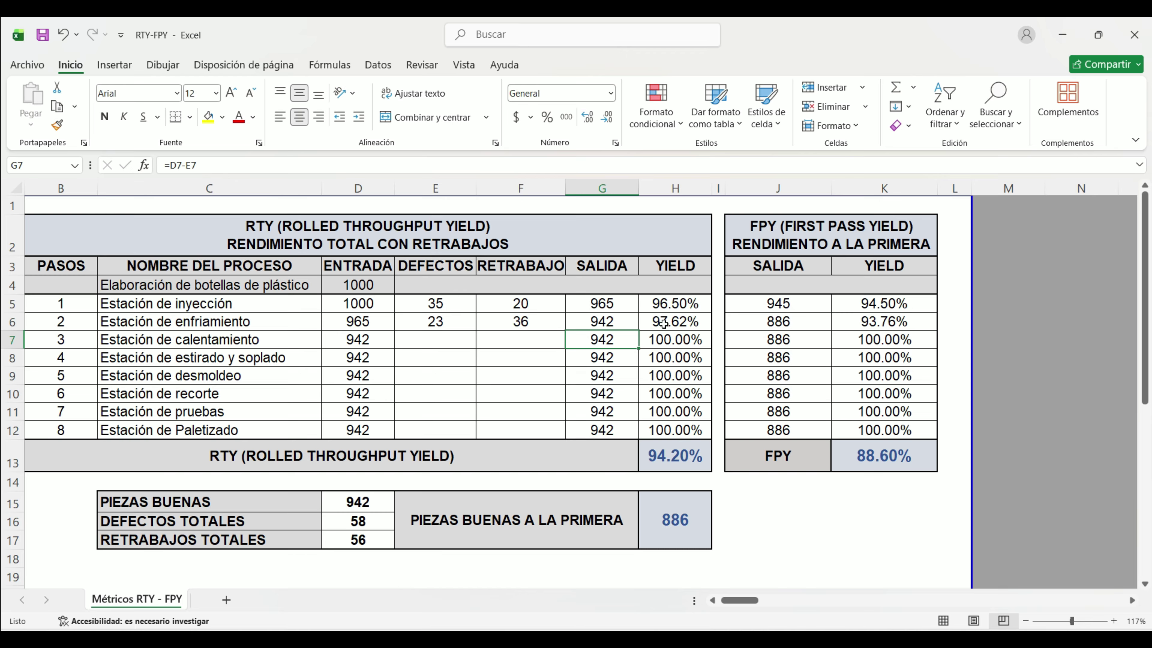
{"action": "double_click", "coordinate": [701, 322]}
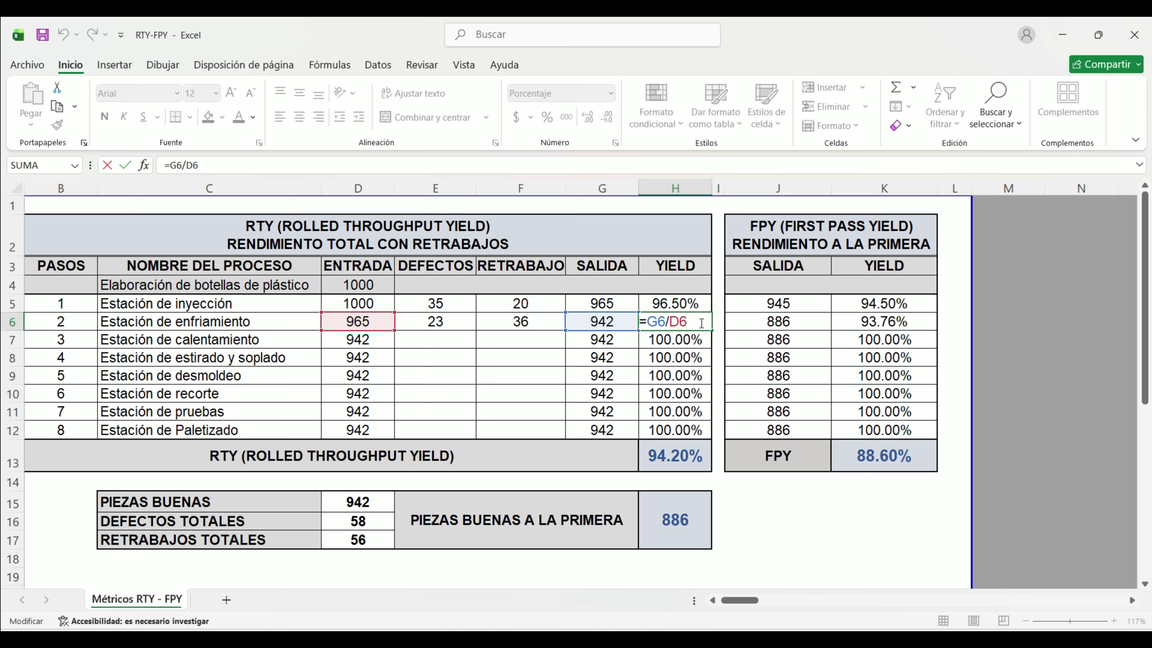
{"action": "key", "text": "Return"}
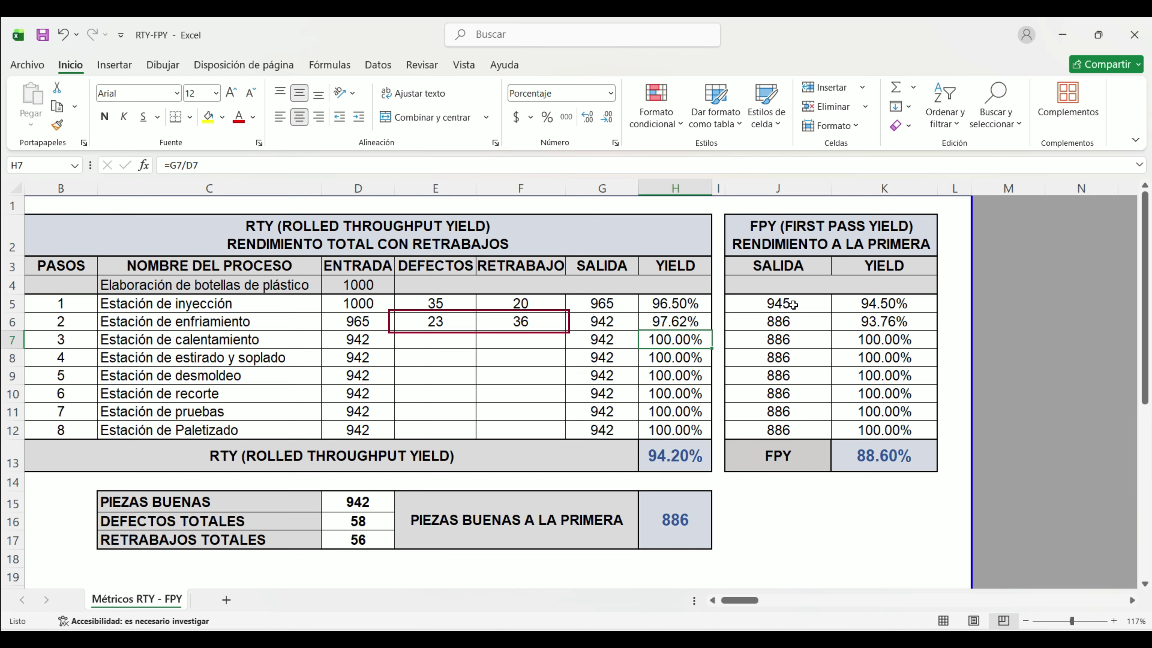
Inspect the FPY output and yield formulas in the Estación de enfriamiento row without changing them.
{"action": "left_click", "coordinate": [793, 304]}
{"action": "double_click", "coordinate": [796, 322]}
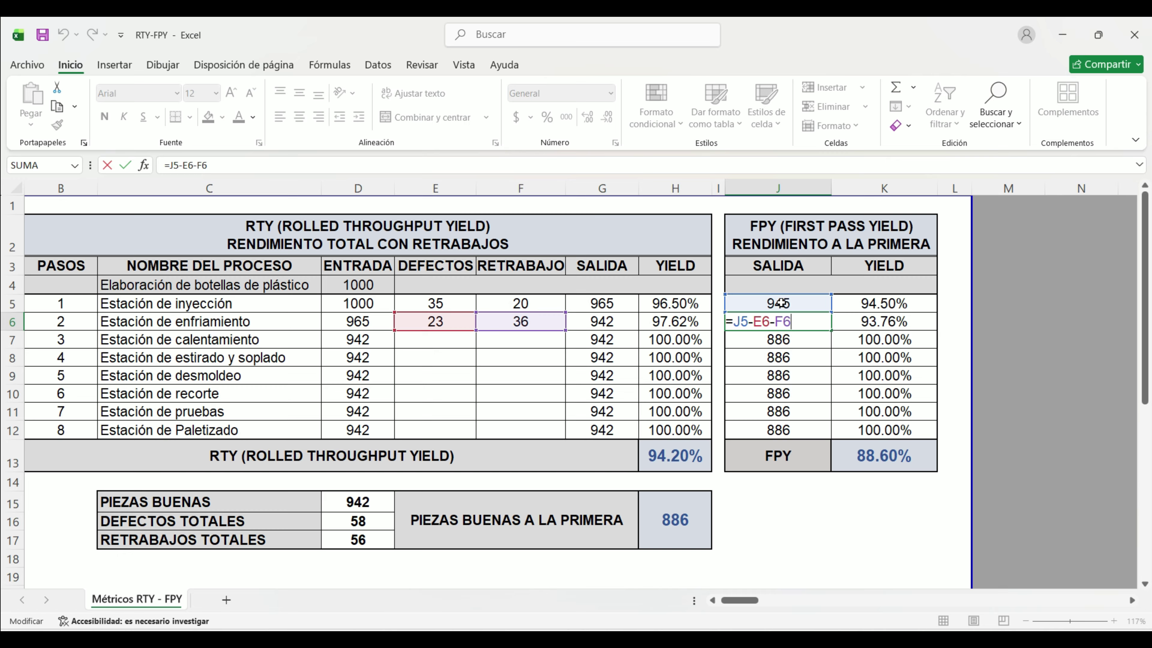
{"action": "key", "text": "Return"}
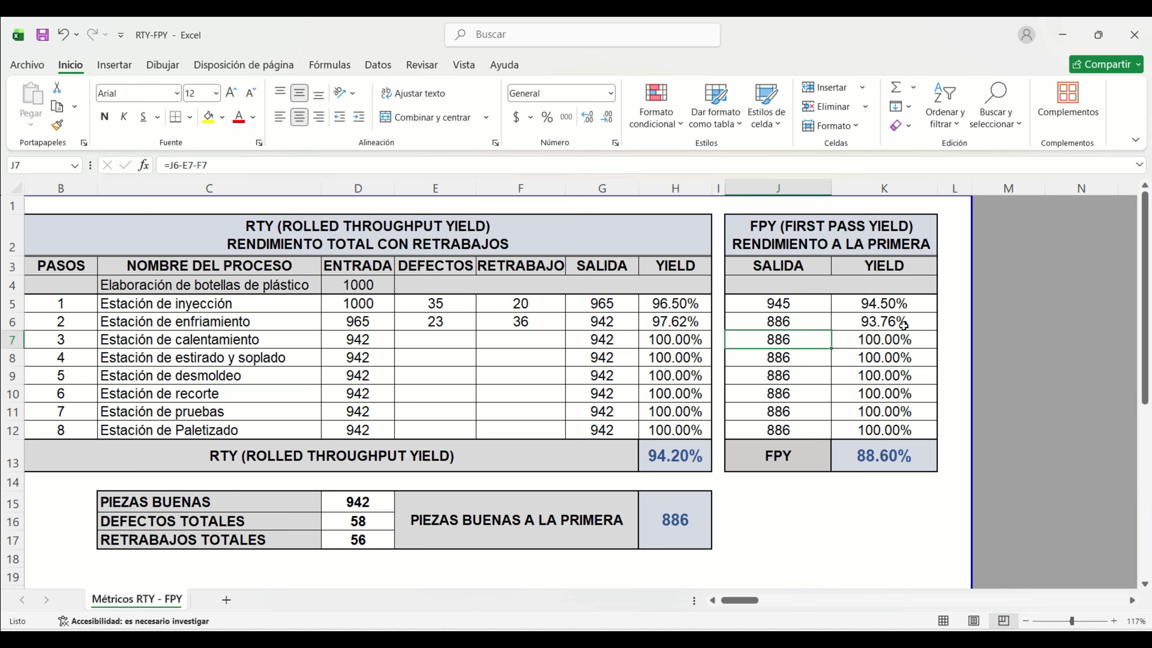
{"action": "double_click", "coordinate": [918, 322]}
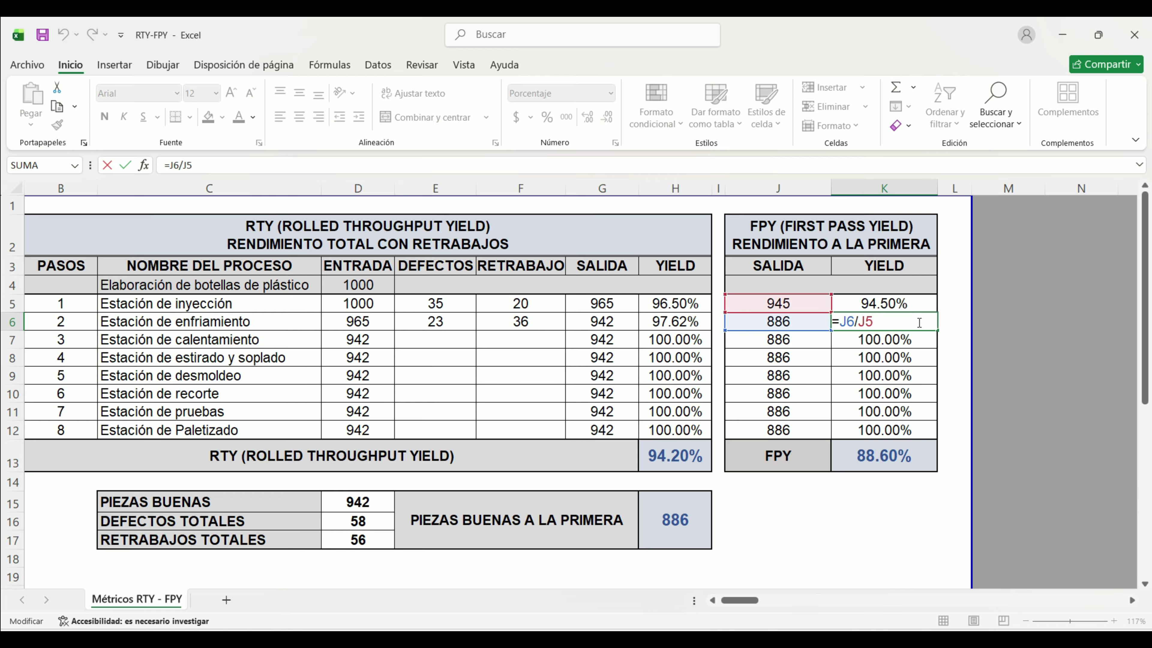
{"action": "key", "text": "Return"}
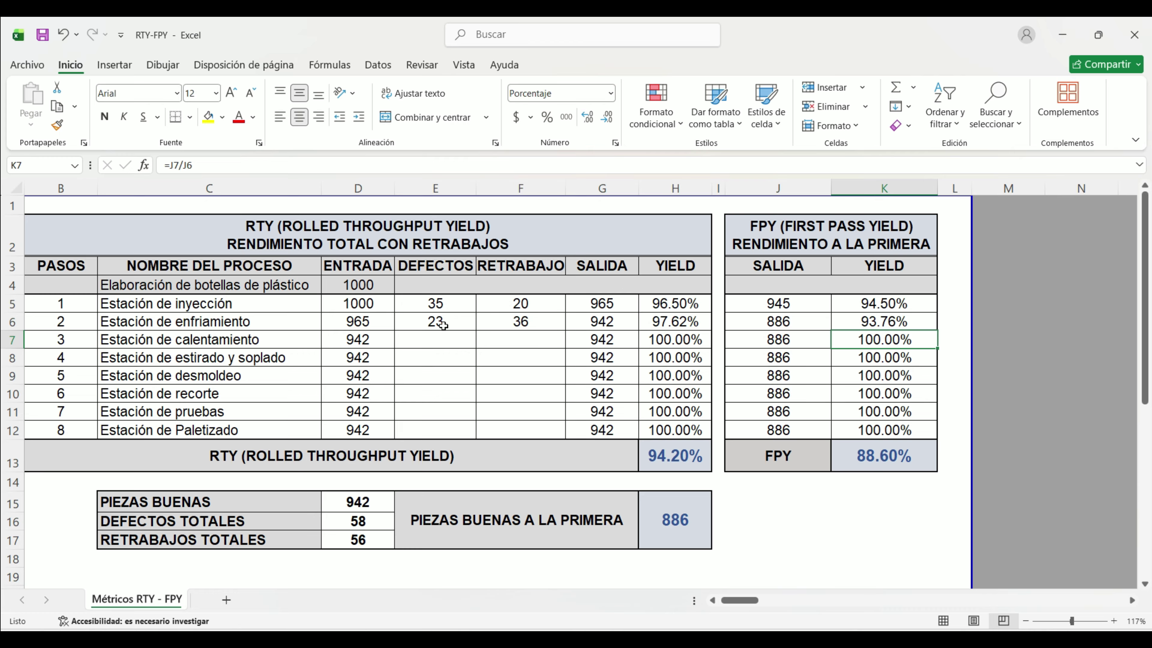
Enter 5 defects and 14 reworks for Estación de calentamiento.
{"action": "left_click", "coordinate": [427, 336]}
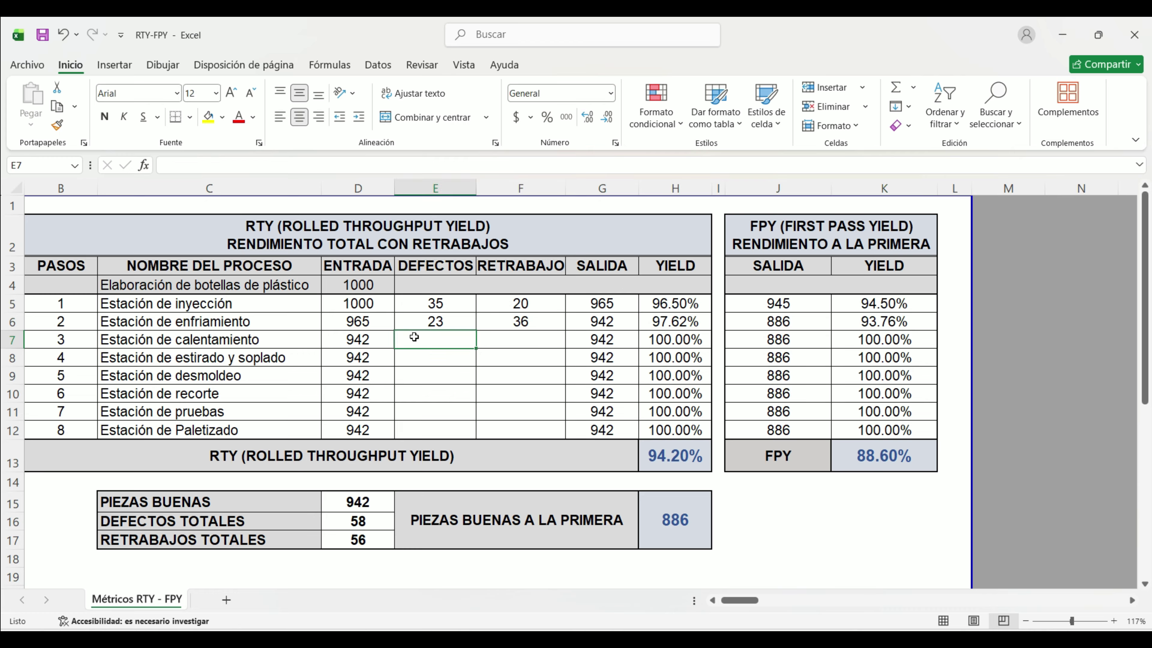
{"action": "type", "text": "5"}
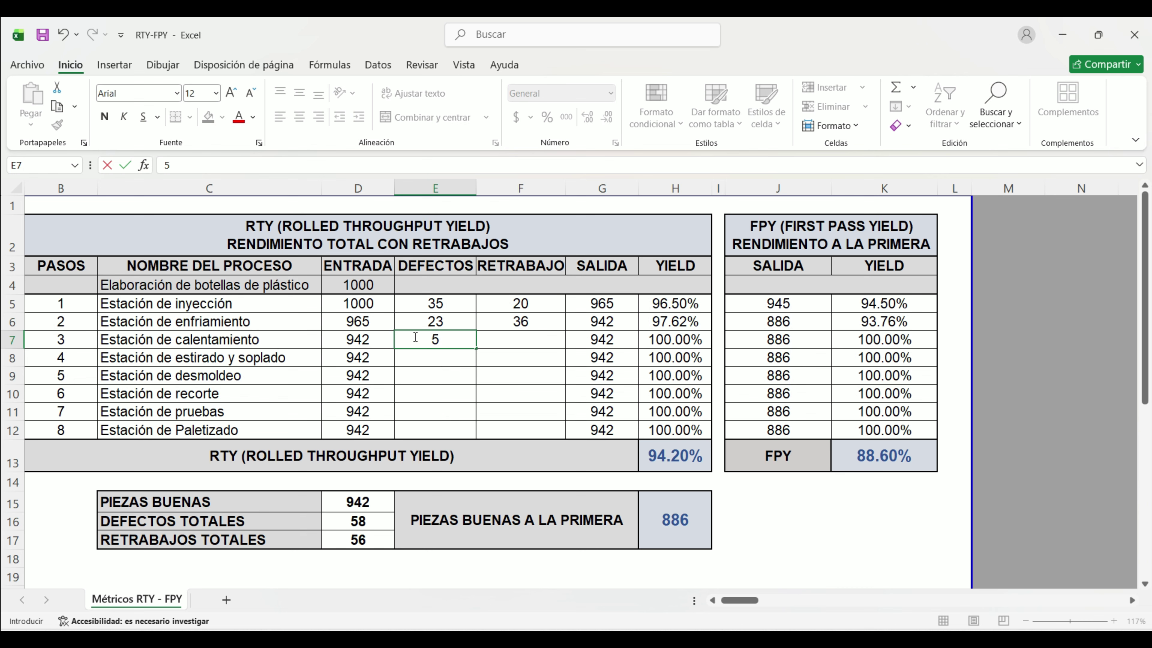
{"action": "key", "text": "Tab"}
{"action": "type", "text": "14"}
{"action": "key", "text": "Tab"}
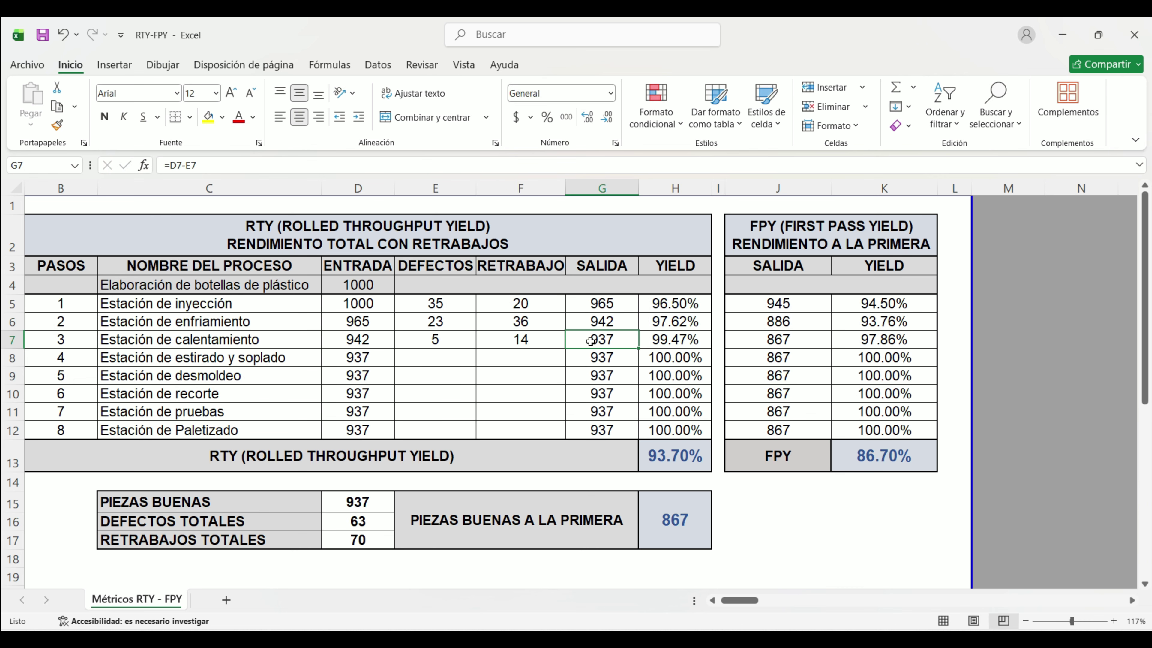
Inspect the RTY output and FPY output formulas in the Estación de calentamiento row without changing them.
{"action": "double_click", "coordinate": [600, 340]}
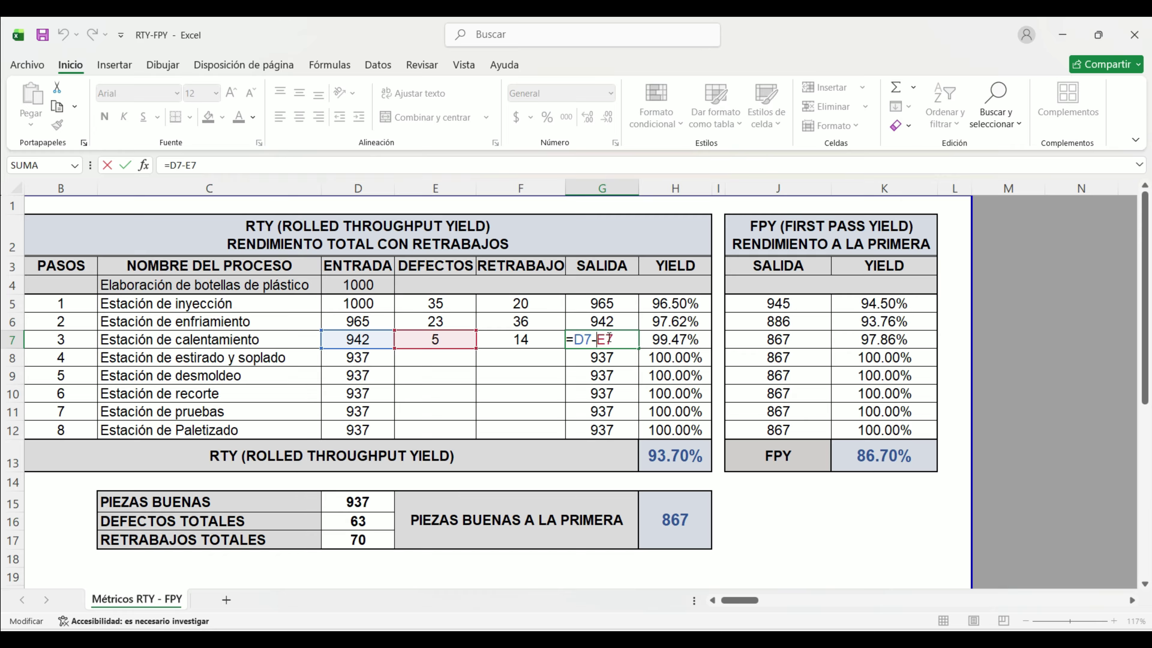
{"action": "key", "text": "Return"}
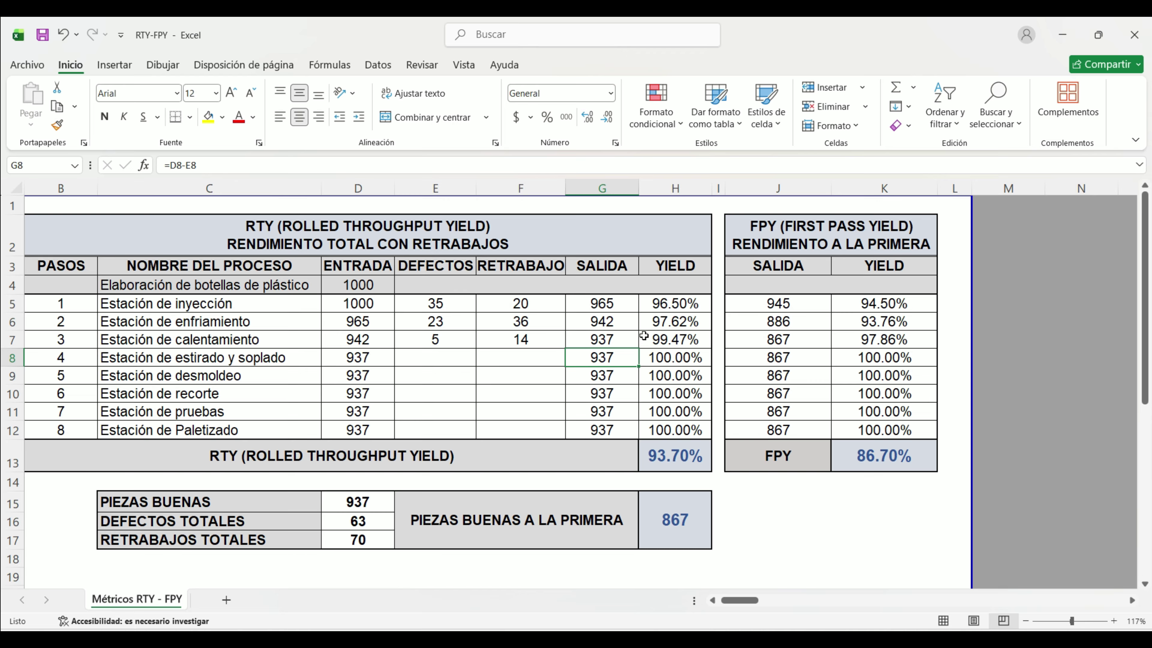
{"action": "key", "text": "Right"}
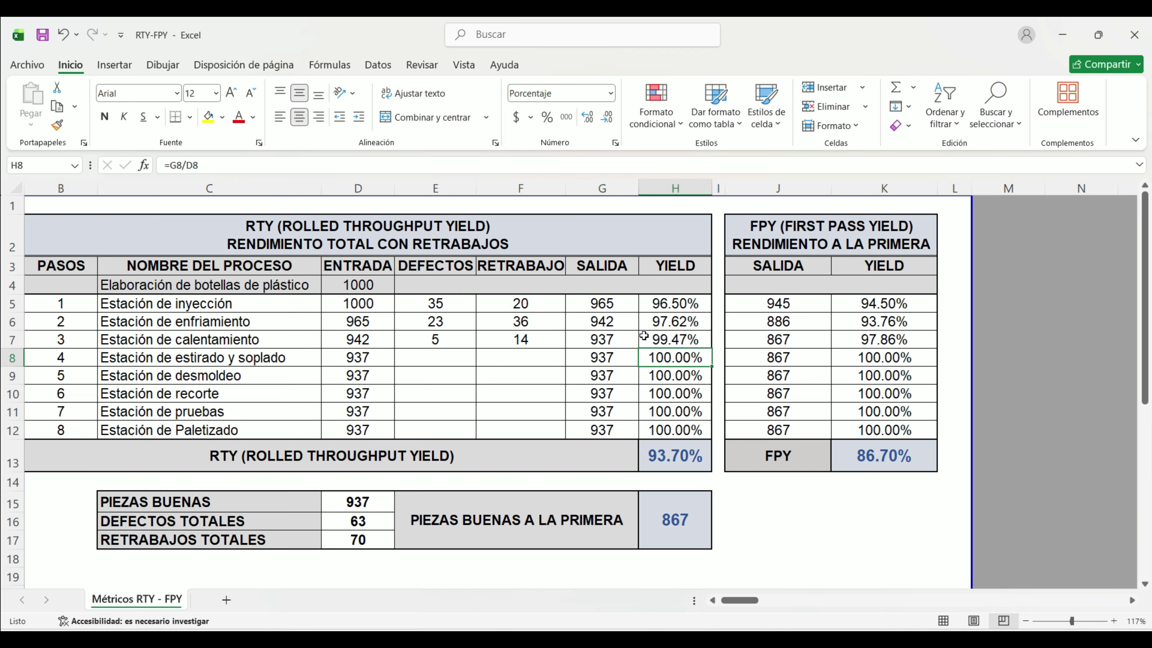
{"action": "double_click", "coordinate": [763, 342]}
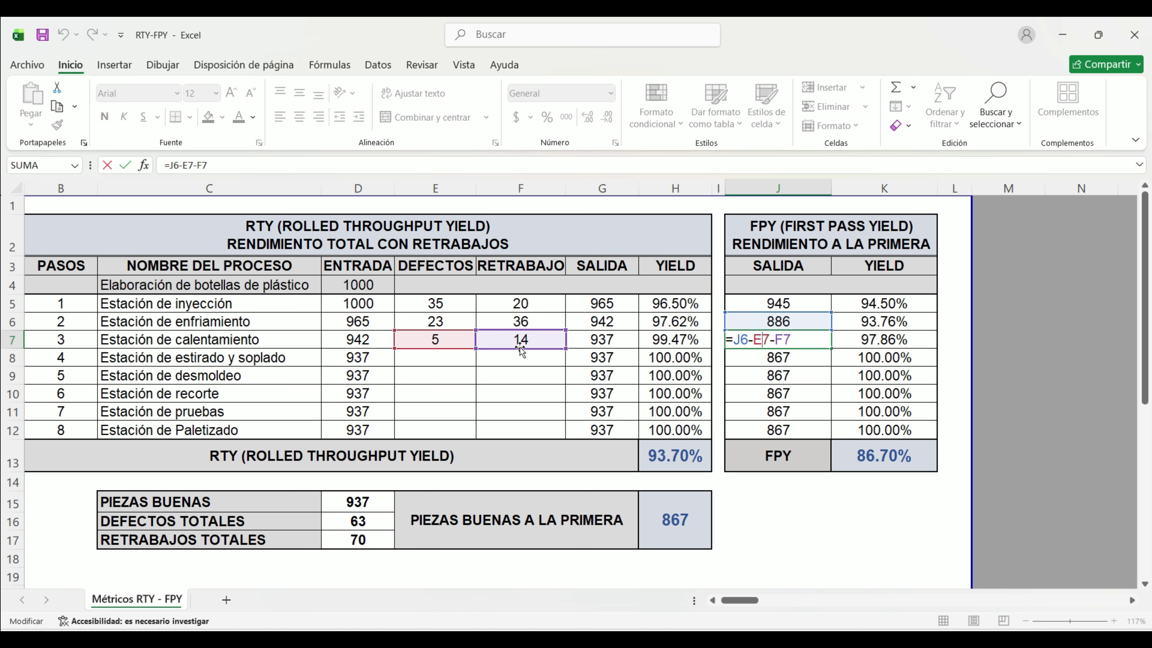
{"action": "key", "text": "Return"}
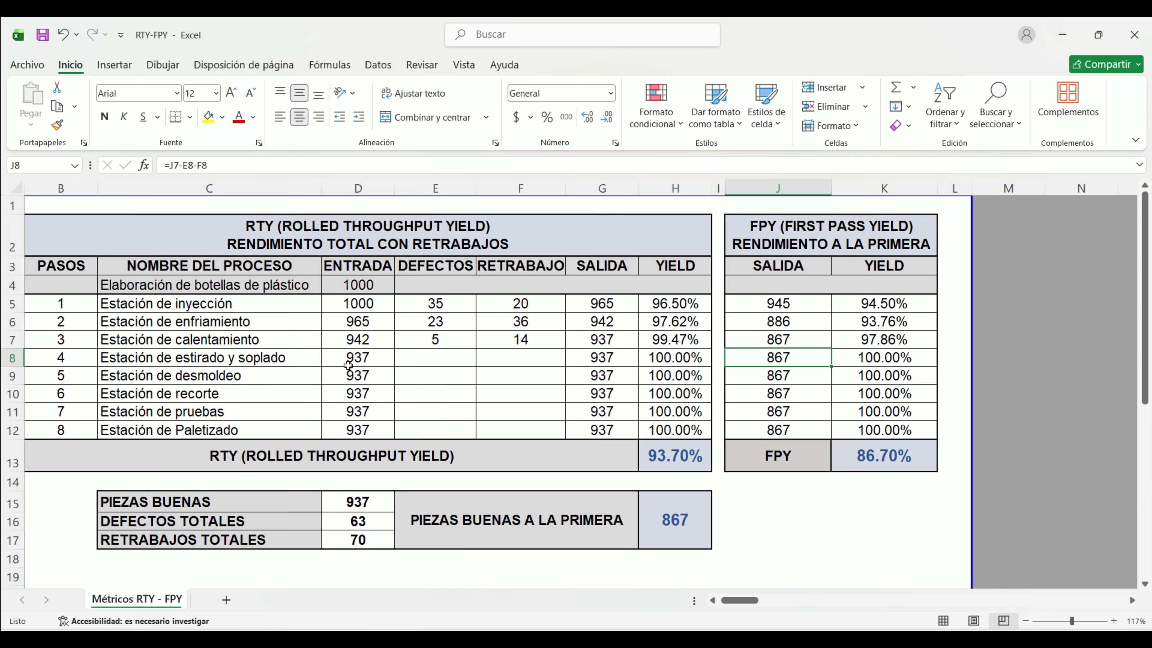
Enter 8 defects and 21 reworks for Estación de estirado y soplado.
{"action": "left_click", "coordinate": [422, 363]}
{"action": "type", "text": "8"}
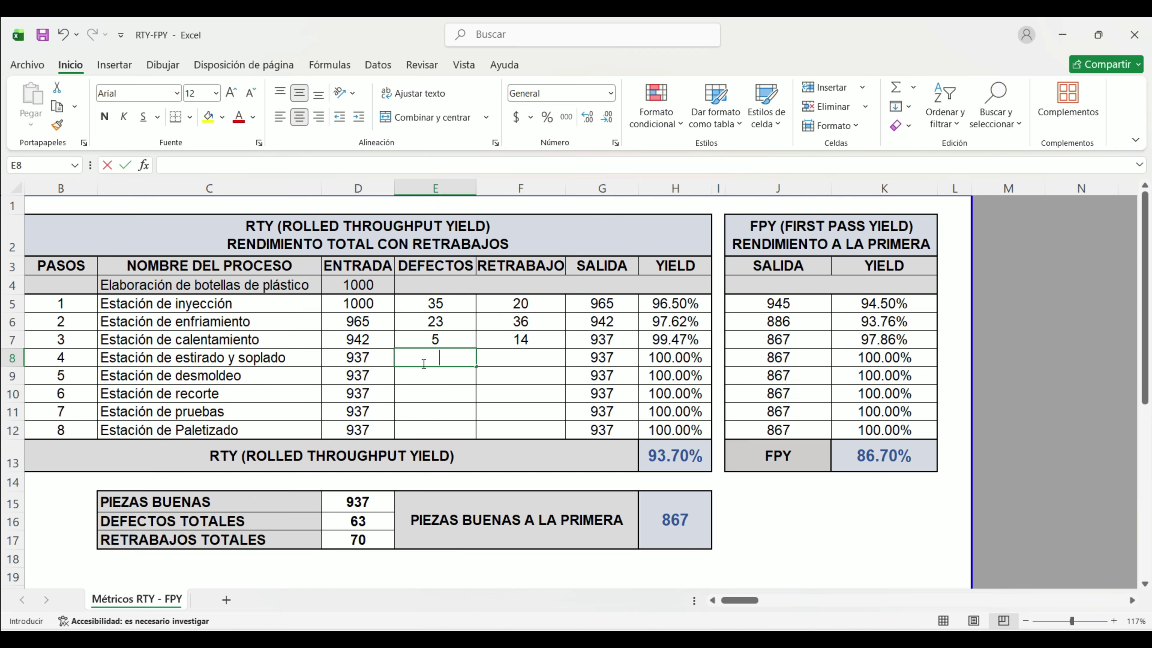
{"action": "key", "text": "Tab"}
{"action": "type", "text": "21"}
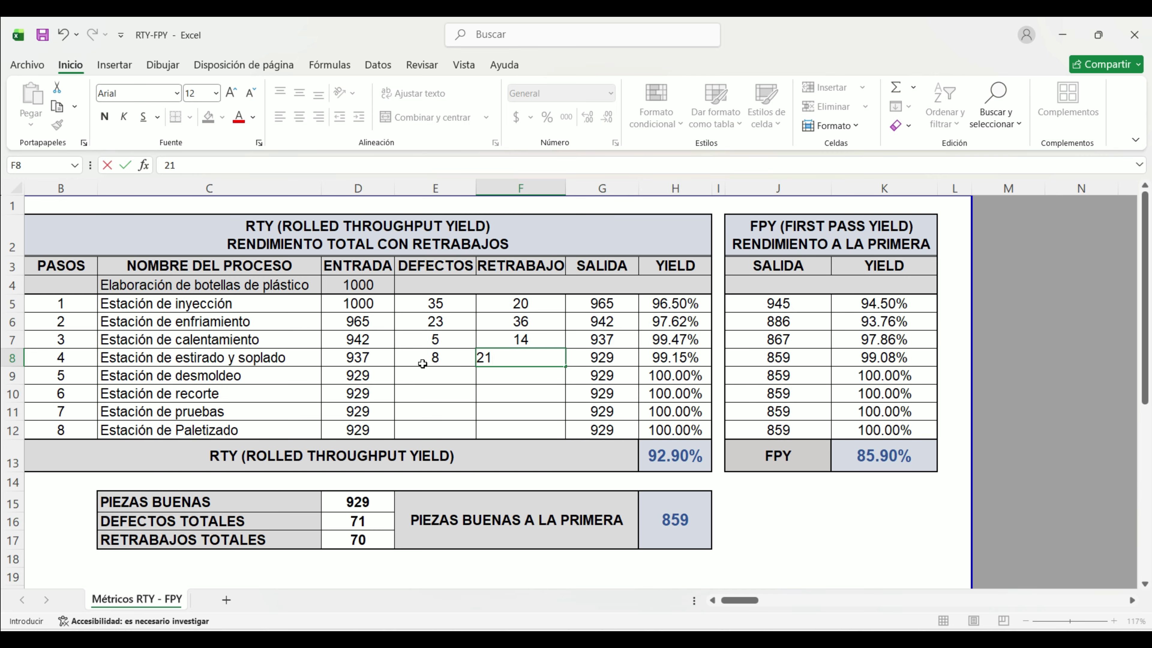
{"action": "key", "text": "Tab"}
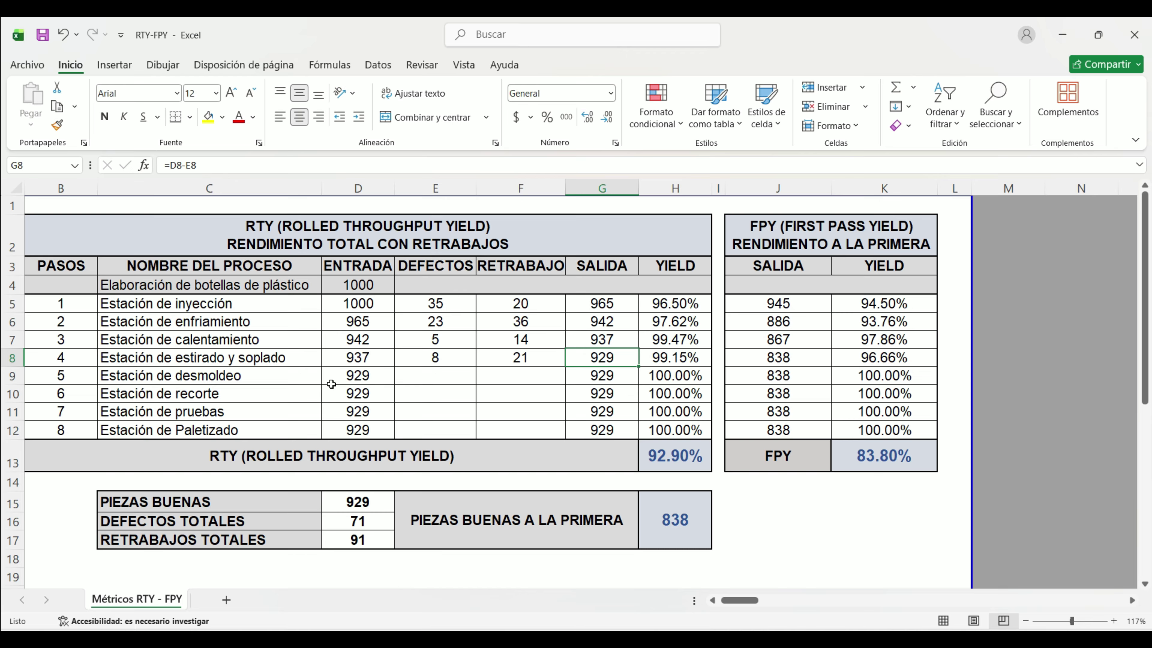
Enter 14 defects and 0 reworks for Estación de desmoldeo.
{"action": "left_click", "coordinate": [399, 378]}
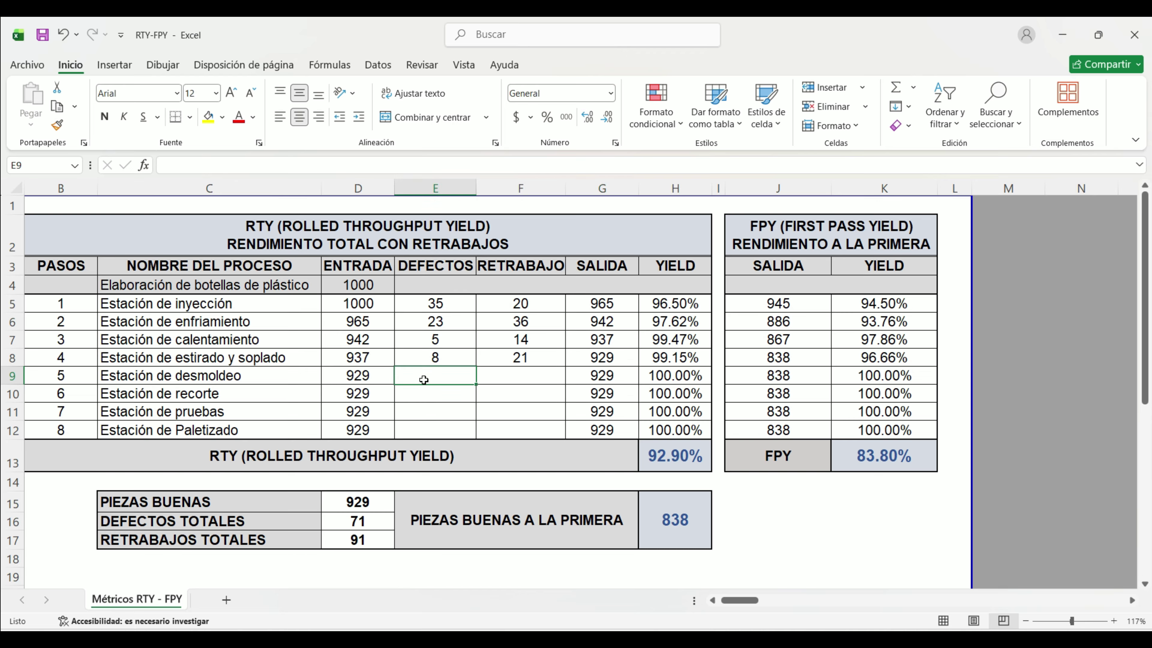
{"action": "type", "text": "14"}
{"action": "key", "text": "Tab"}
{"action": "type", "text": "0"}
{"action": "key", "text": "Tab"}
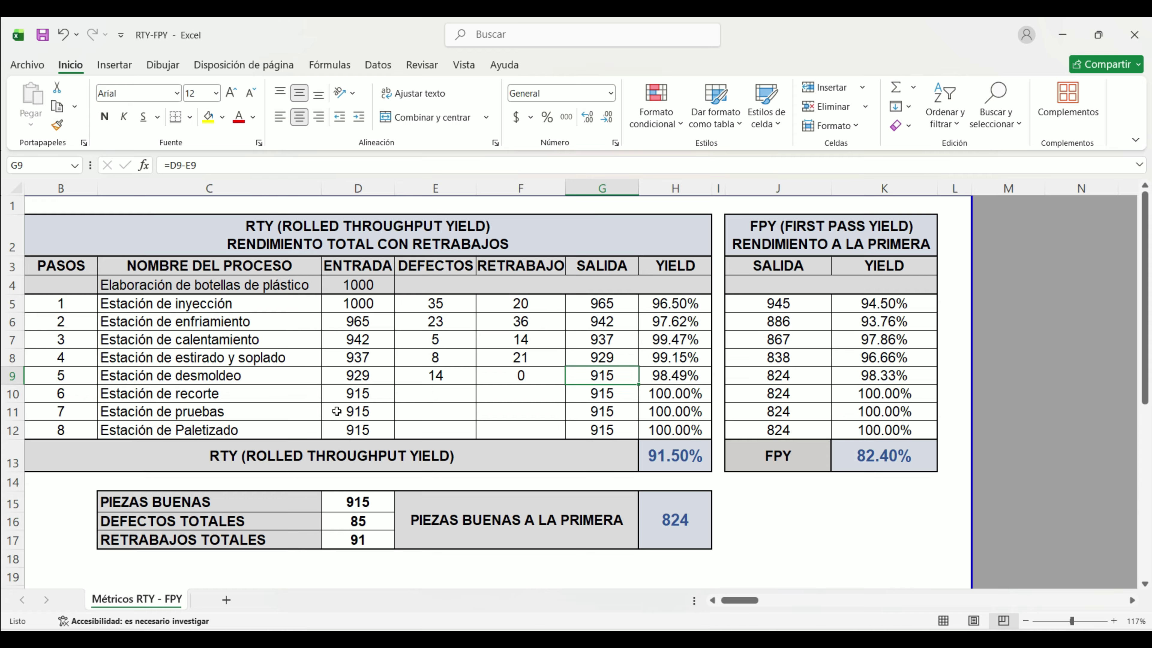
Enter 9 defects and 42 reworks for Estación de recorte.
{"action": "left_click", "coordinate": [415, 394]}
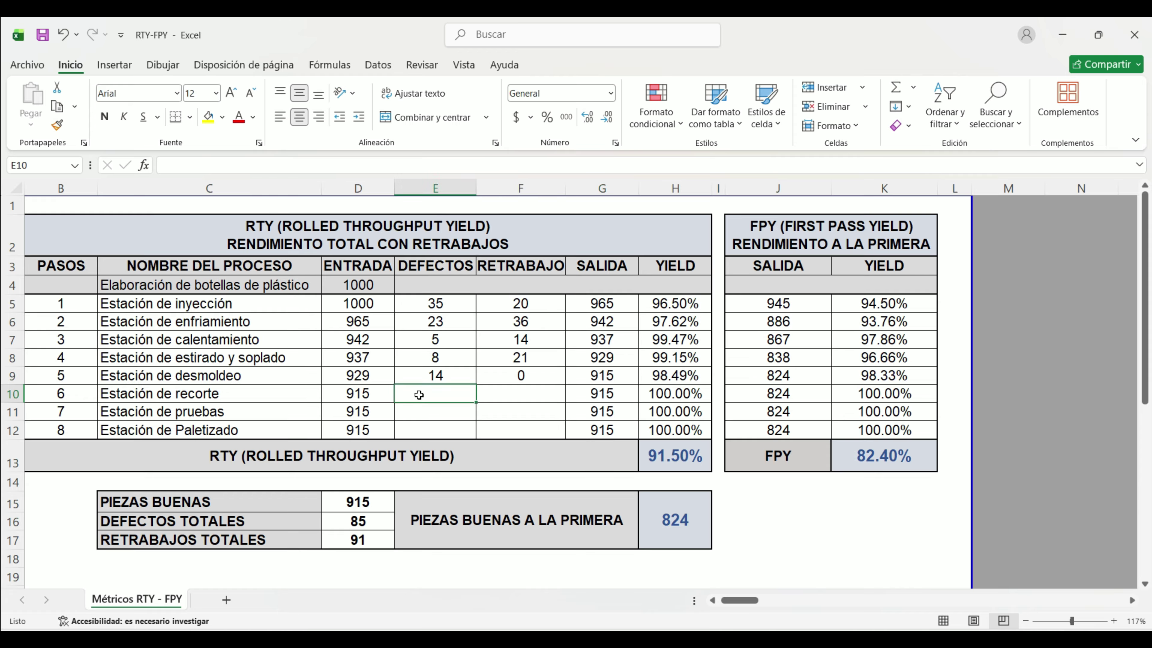
{"action": "type", "text": "9"}
{"action": "key", "text": "Tab"}
{"action": "type", "text": "42"}
{"action": "key", "text": "Tab"}
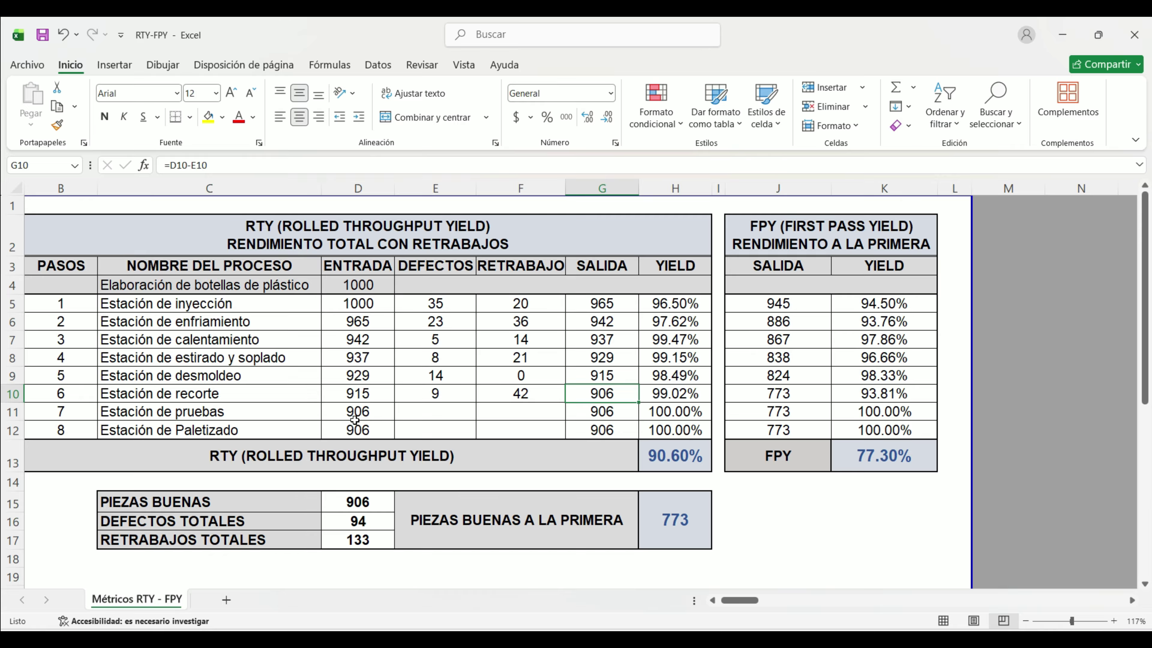
Enter 21 defects and 0 reworks for Estación de pruebas.
{"action": "left_click", "coordinate": [423, 413]}
{"action": "type", "text": "2"}
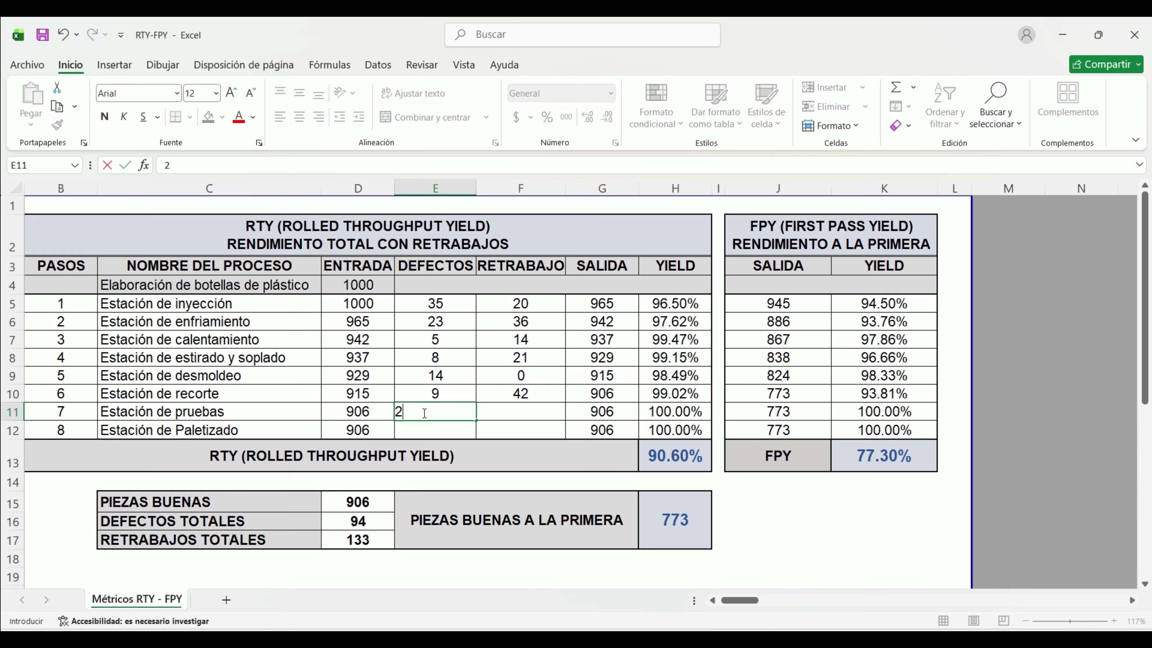
{"action": "type", "text": "1"}
{"action": "key", "text": "Tab"}
{"action": "type", "text": "0"}
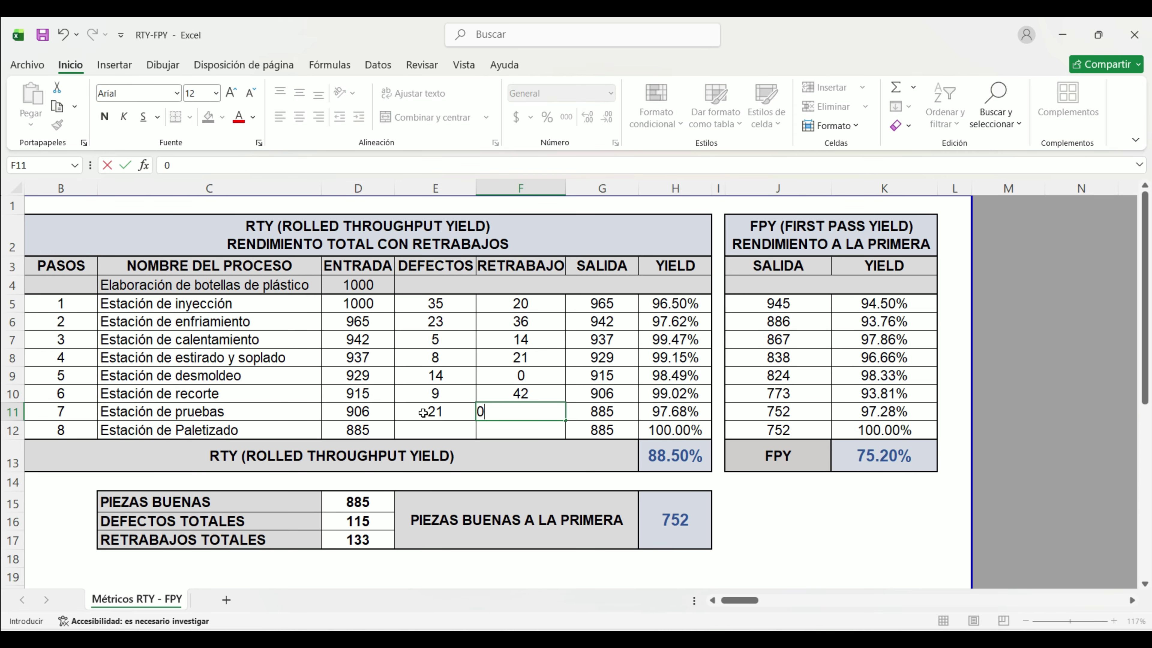
{"action": "key", "text": "Tab"}
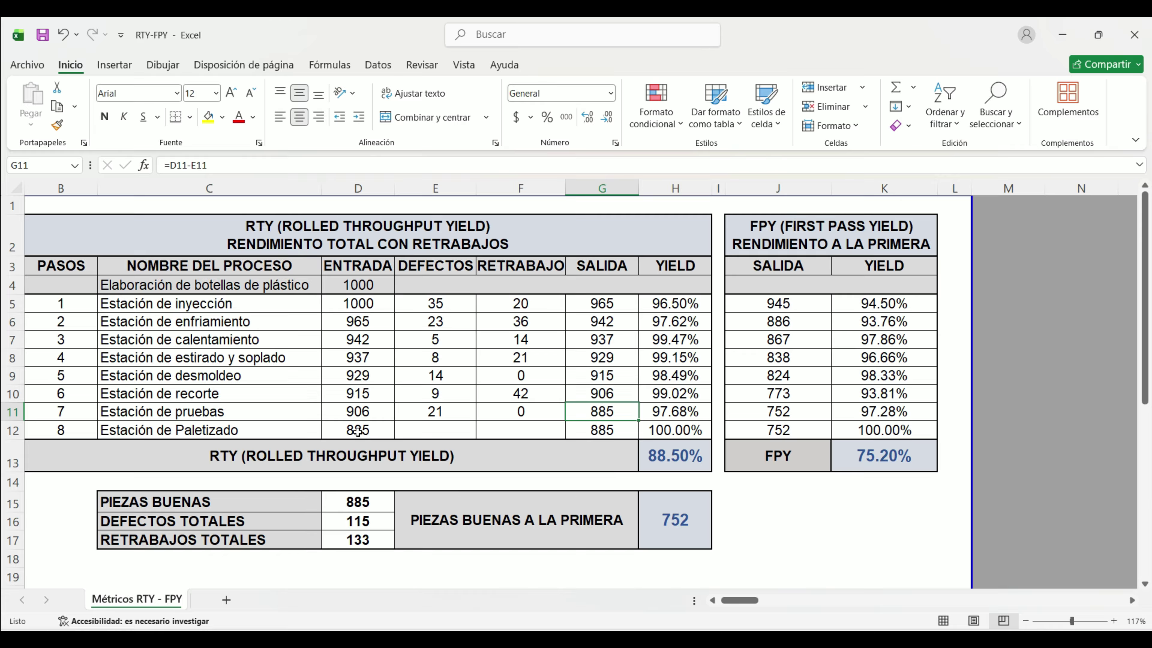
Enter 0 defects and 0 reworks for Estación de Paletizado.
{"action": "left_click", "coordinate": [423, 431]}
{"action": "type", "text": "0"}
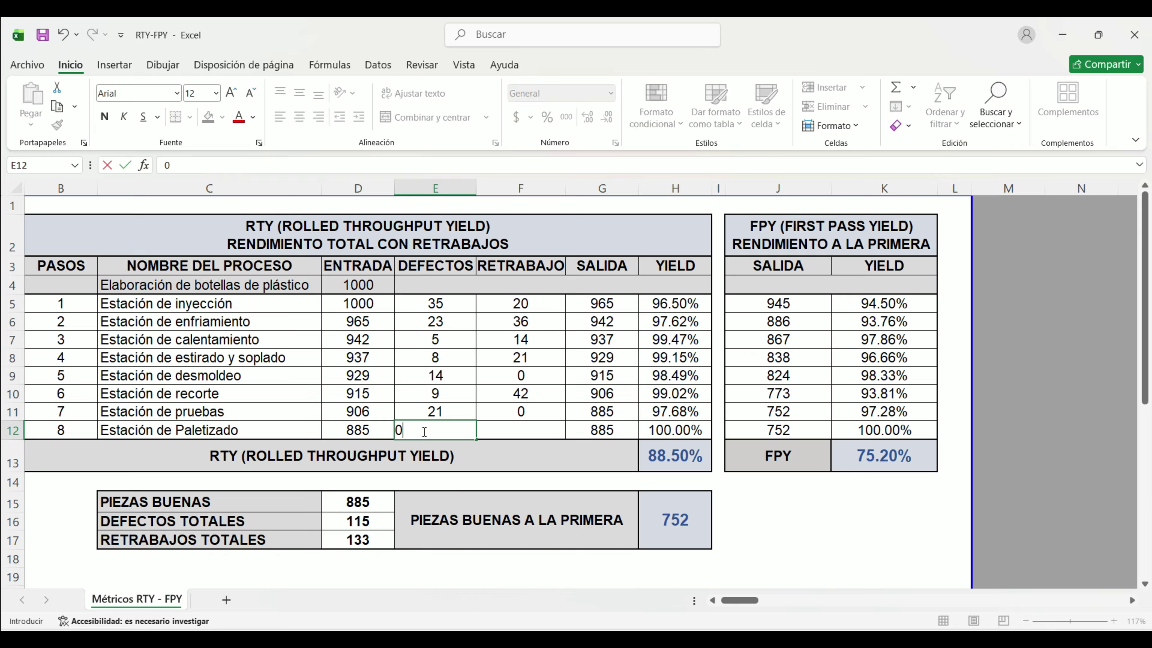
{"action": "key", "text": "Tab"}
{"action": "type", "text": "0"}
{"action": "key", "text": "Tab"}
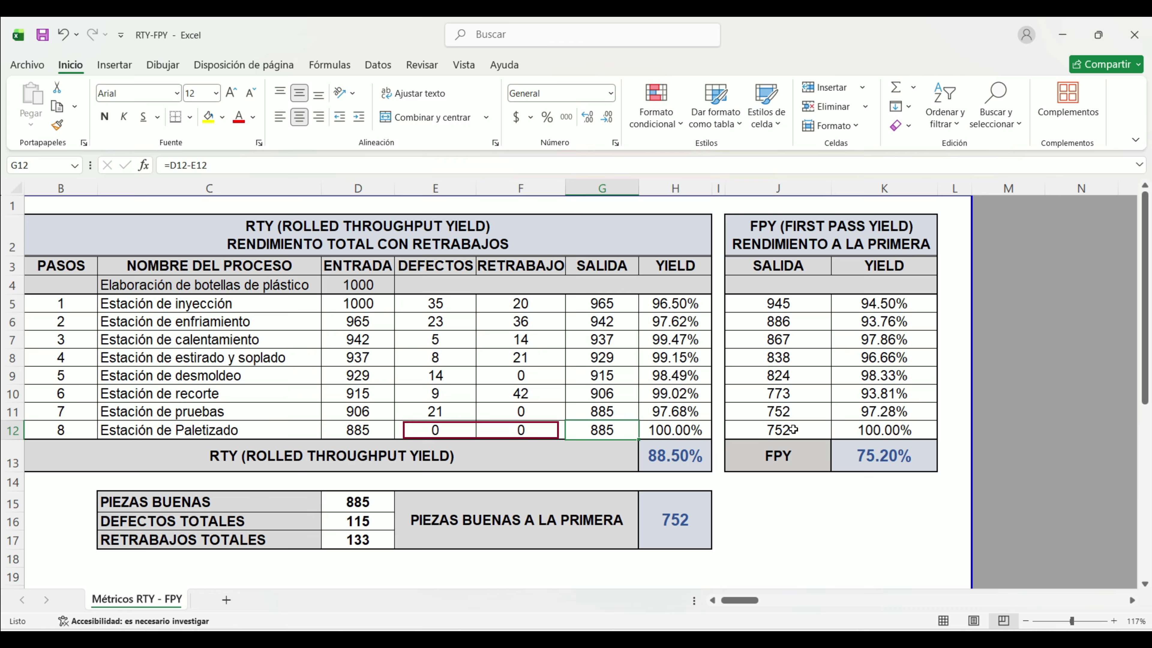
Inspect the FPY output formula in the Estación de Paletizado row without changing it.
{"action": "left_click", "coordinate": [793, 429]}
{"action": "double_click", "coordinate": [793, 429]}
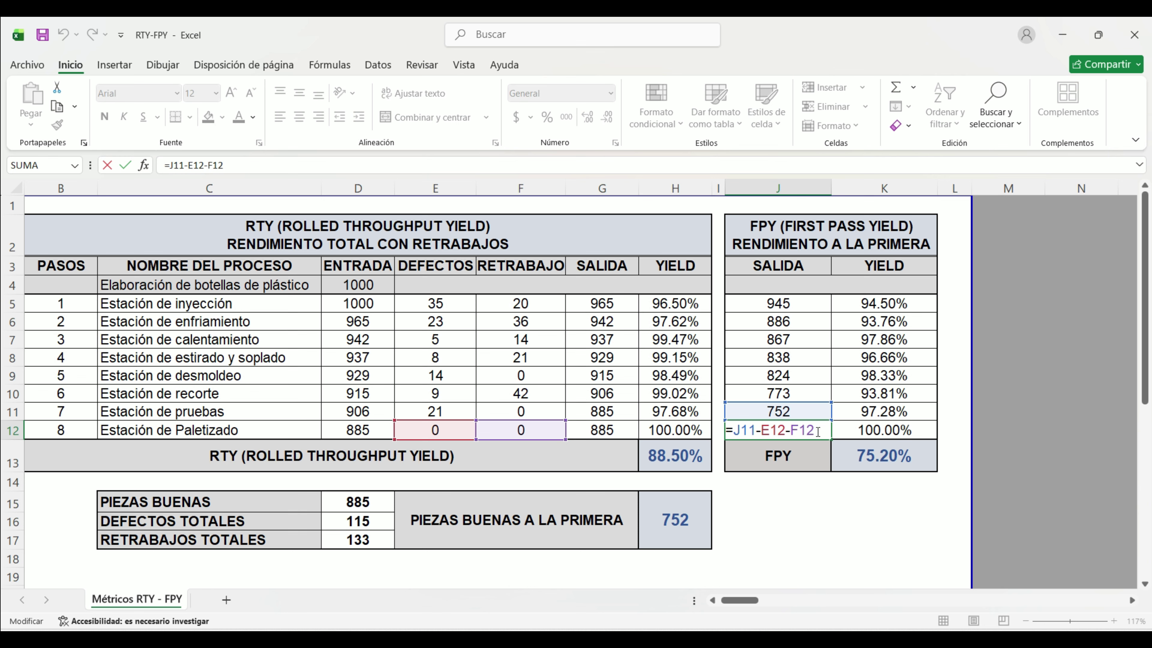
{"action": "key", "text": "Return"}
{"action": "left_click_drag", "start_coordinate": [818, 430], "coordinate": [896, 434]}
{"action": "left_click", "coordinate": [843, 431]}
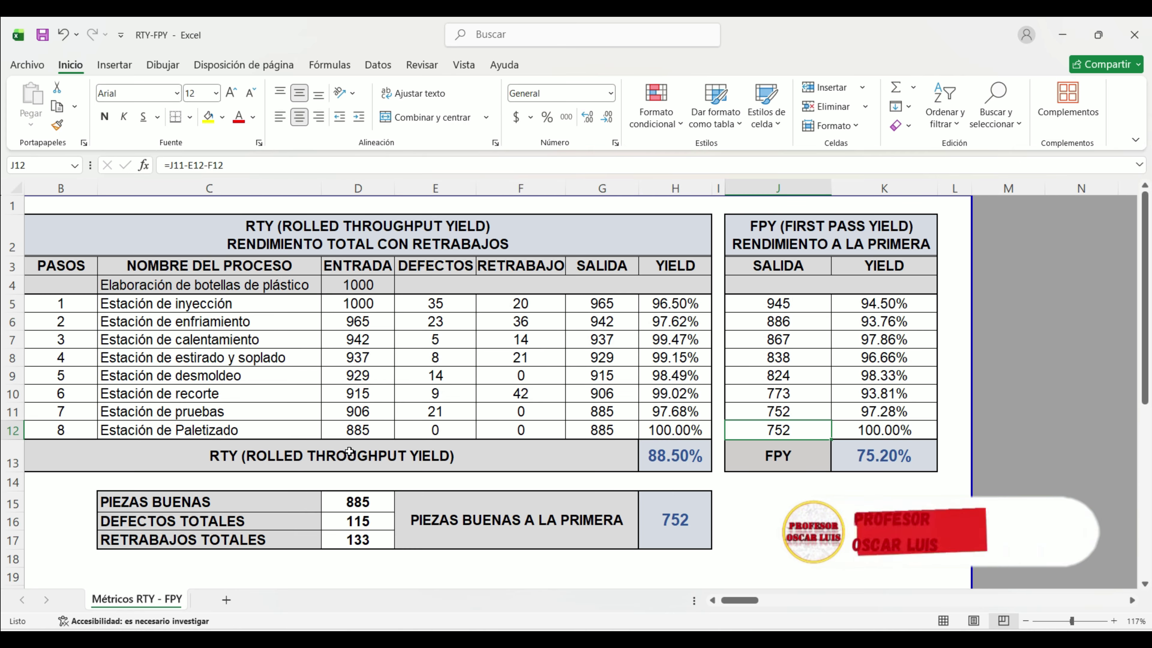
Inspect the overall RTY and overall FPY formulas in the summary row below the stations without changing them.
{"action": "left_click", "coordinate": [655, 444]}
{"action": "double_click", "coordinate": [655, 444]}
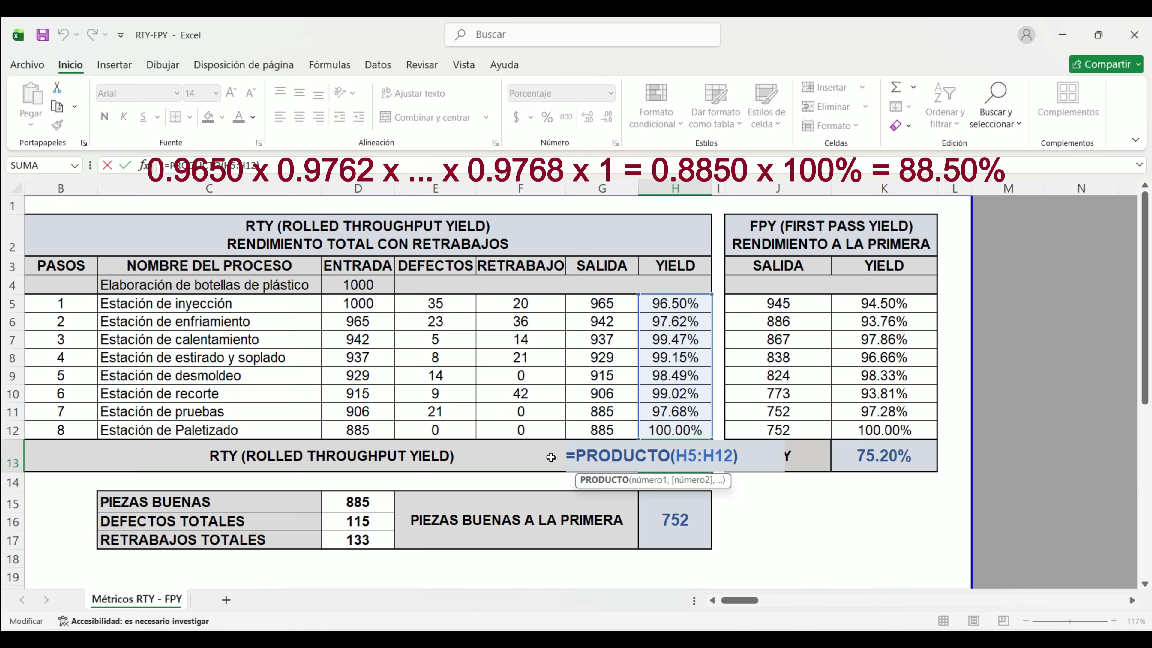
{"action": "key", "text": "Return"}
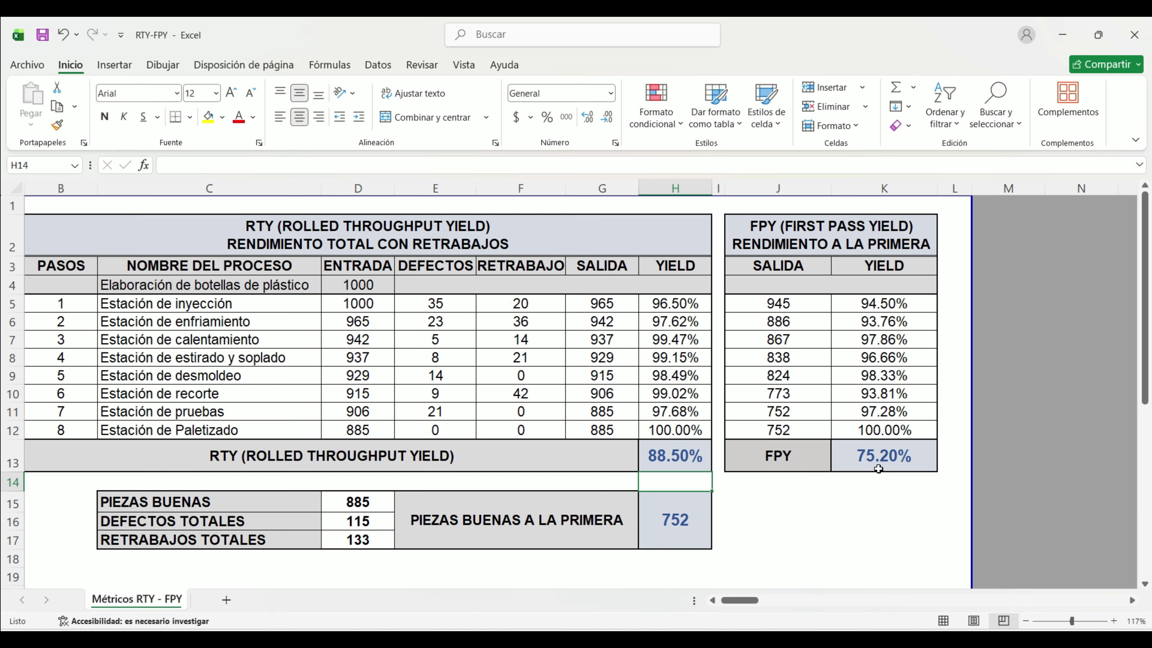
{"action": "double_click", "coordinate": [921, 465]}
{"action": "key", "text": "Return"}
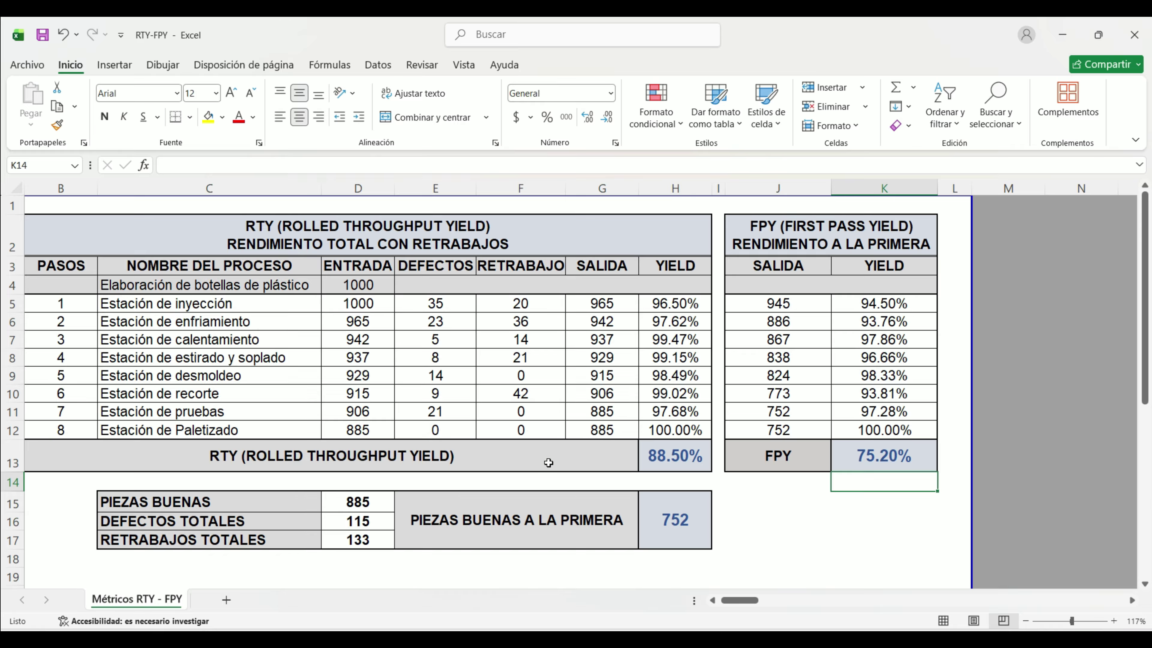
Inspect the DEFECTOS TOTALES and RETRABAJOS TOTALES formulas in the summary table without changing them.
{"action": "double_click", "coordinate": [362, 519]}
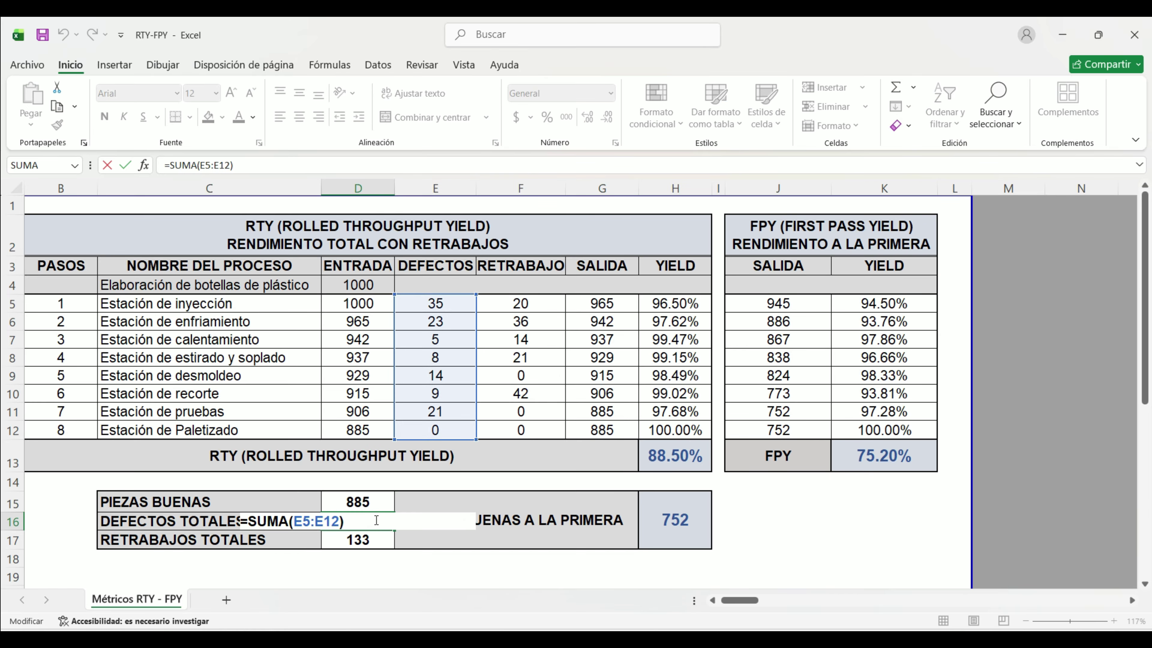
{"action": "key", "text": "Return"}
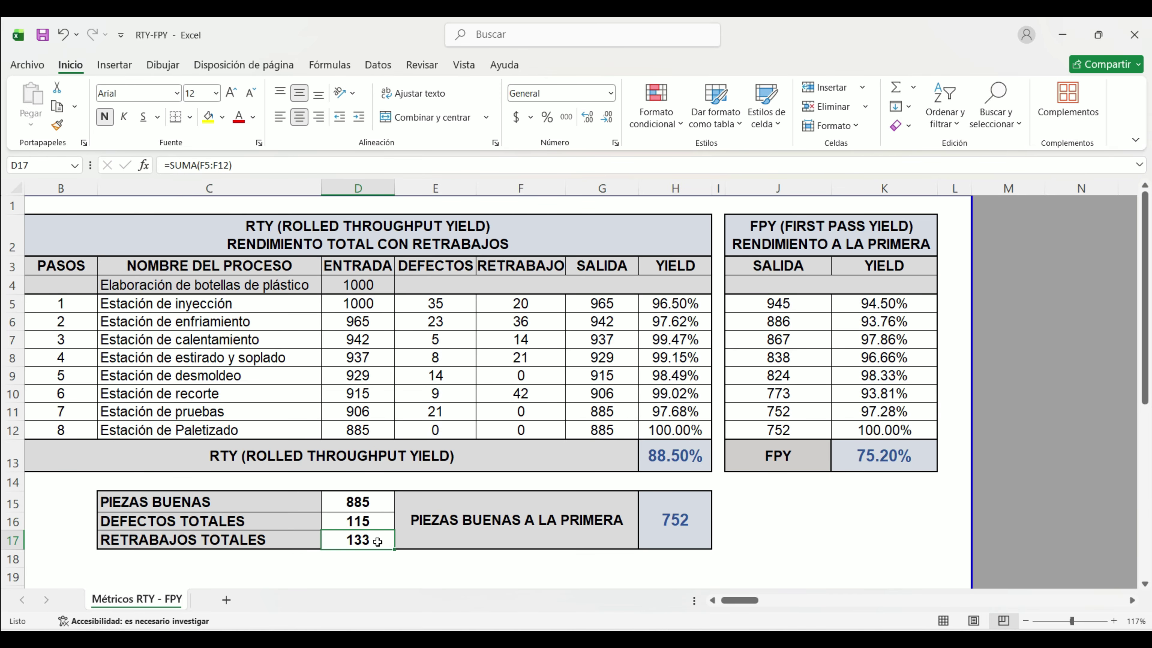
{"action": "double_click", "coordinate": [378, 540]}
{"action": "key", "text": "Return"}
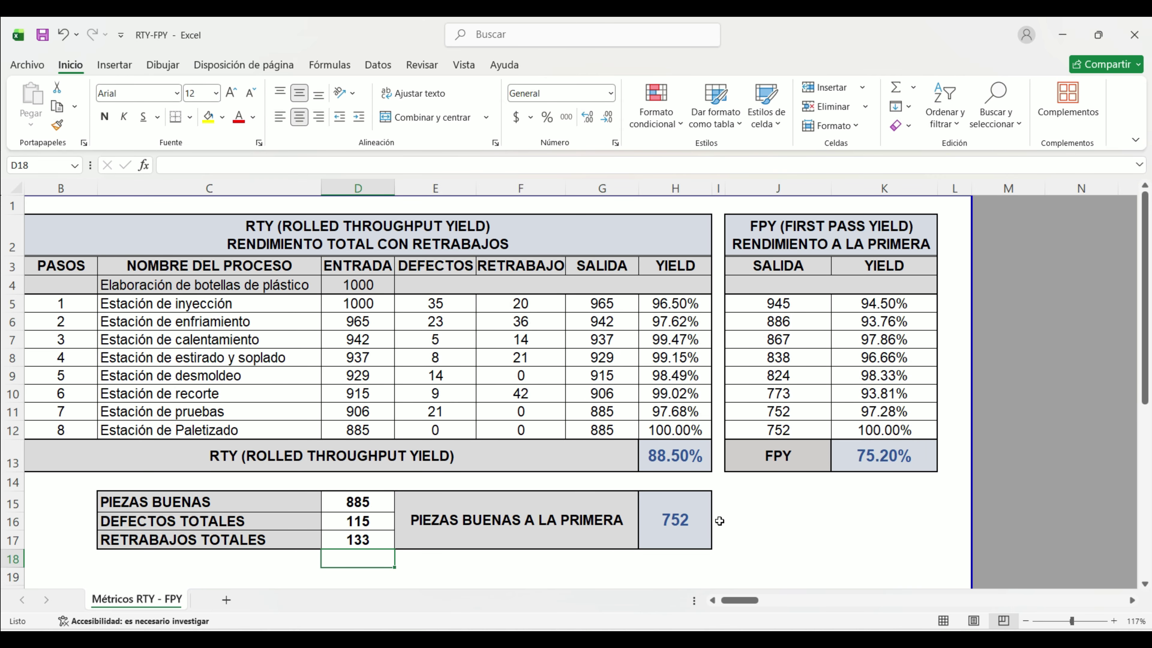
{"action": "scroll", "coordinate": [719, 521], "scroll_direction": "down", "scroll_amount": 5}
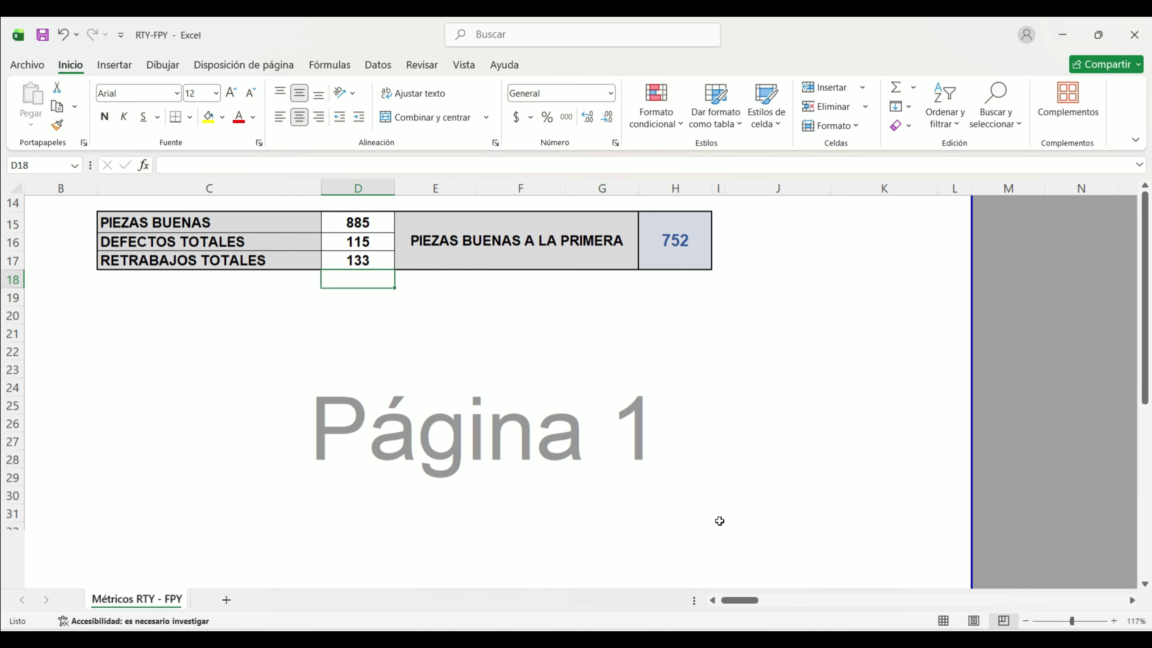
{"action": "scroll", "coordinate": [720, 521], "scroll_direction": "up", "scroll_amount": 3}
{"action": "scroll", "coordinate": [720, 521], "scroll_direction": "up", "scroll_amount": 3}
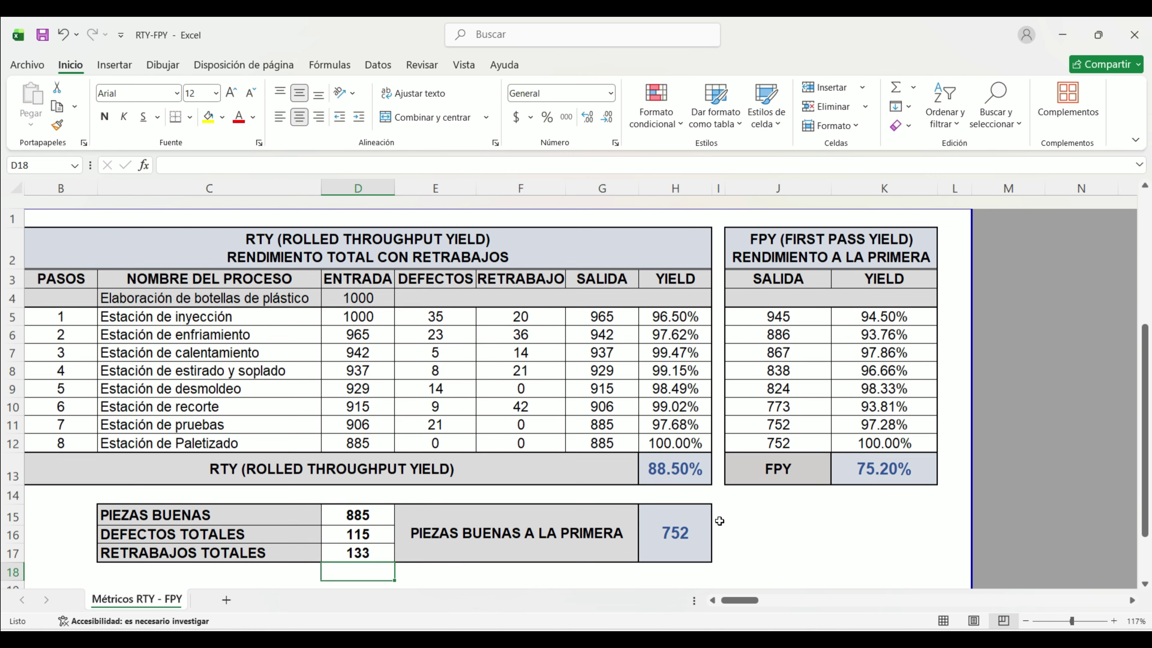